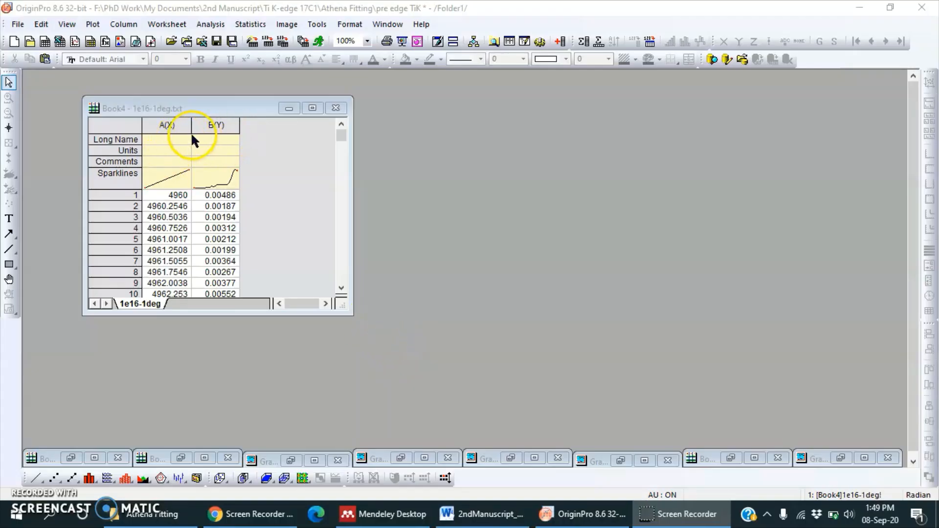
Step: Maximize the Book4 worksheet and select columns A(X) and B(Y)
{"action": "left_click", "coordinate": [241, 105]}
{"action": "left_click", "coordinate": [311, 108]}
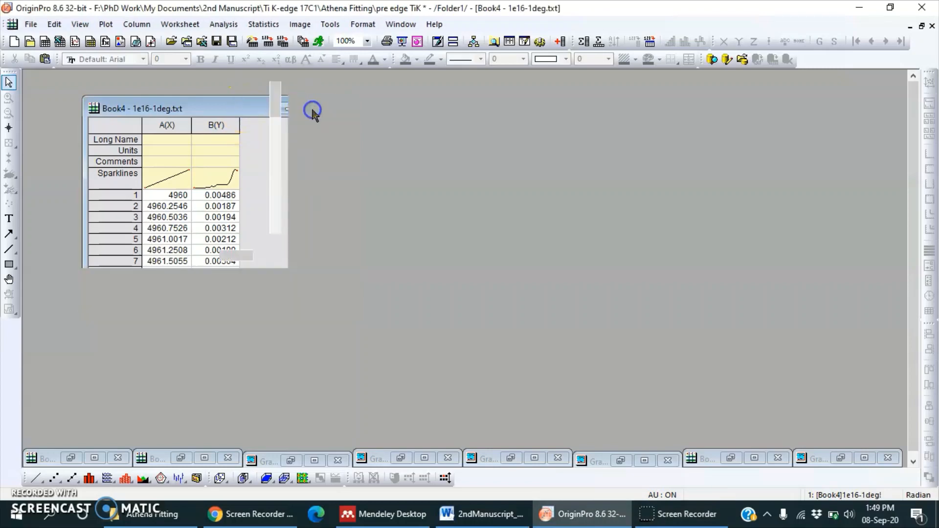
{"action": "left_click_drag", "start_coordinate": [107, 78], "coordinate": [150, 77]}
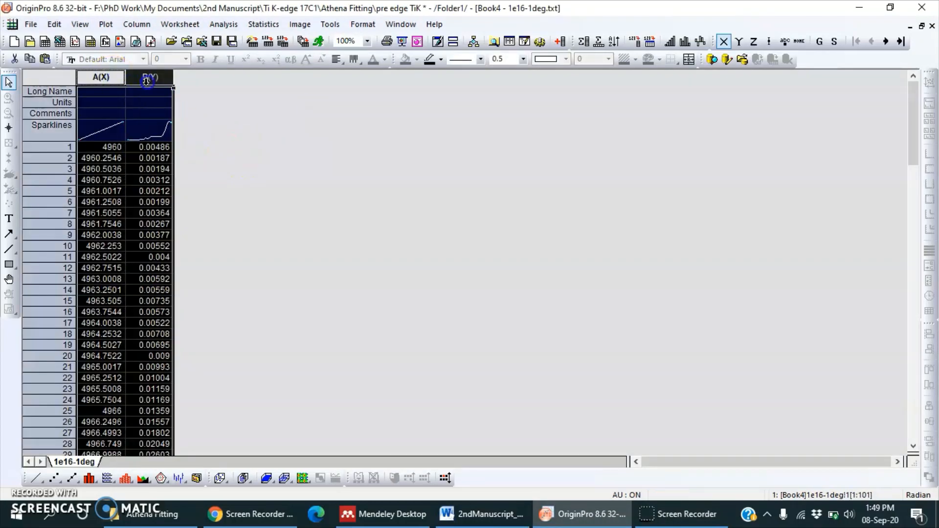
Step: Plot column B against A as a line graph of the Ti K-edge spectrum
{"action": "left_click", "coordinate": [36, 480]}
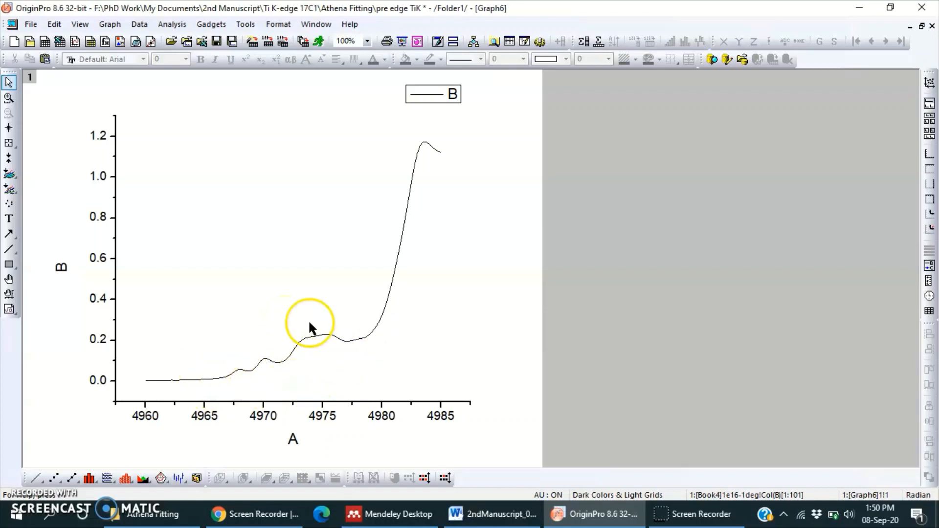
Step: Start the Peak Analyzer on the spectrum graph from the Analysis menu
{"action": "left_click", "coordinate": [170, 27]}
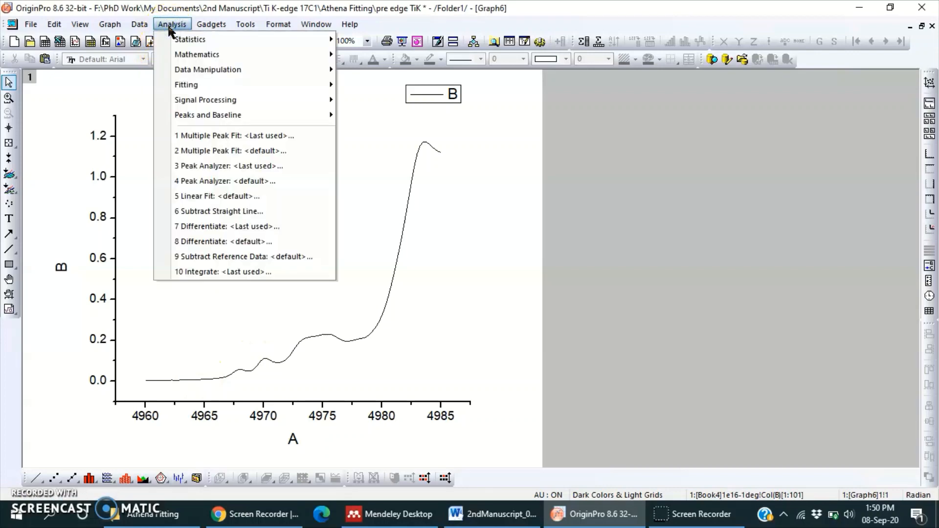
{"action": "mouse_move", "coordinate": [208, 116]}
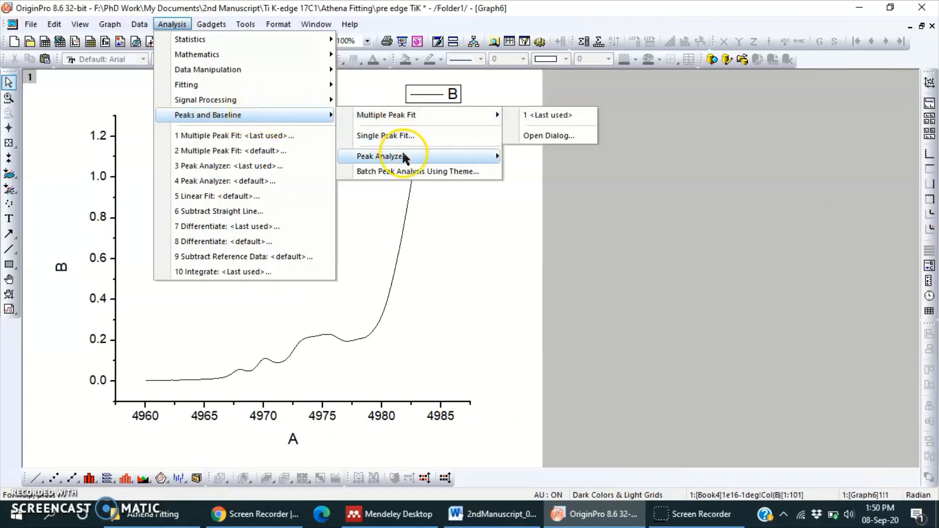
{"action": "mouse_move", "coordinate": [380, 156]}
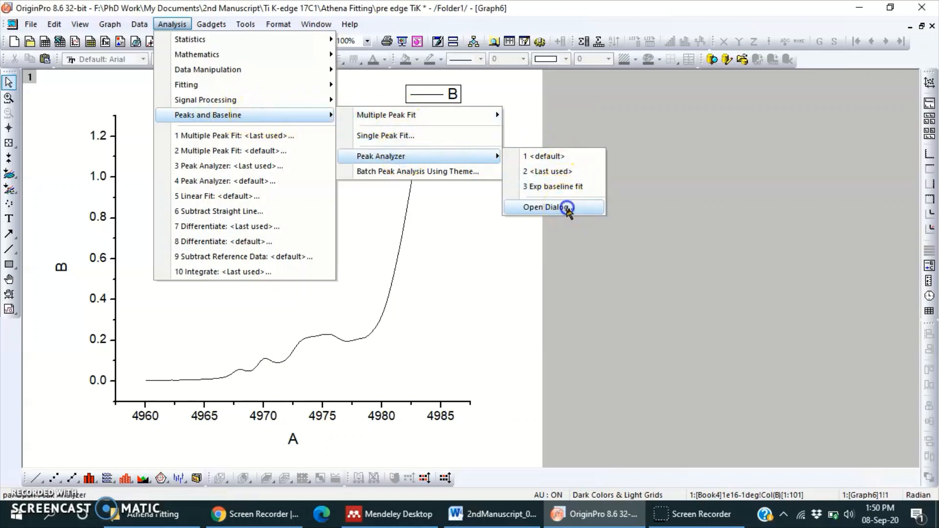
{"action": "left_click", "coordinate": [565, 207]}
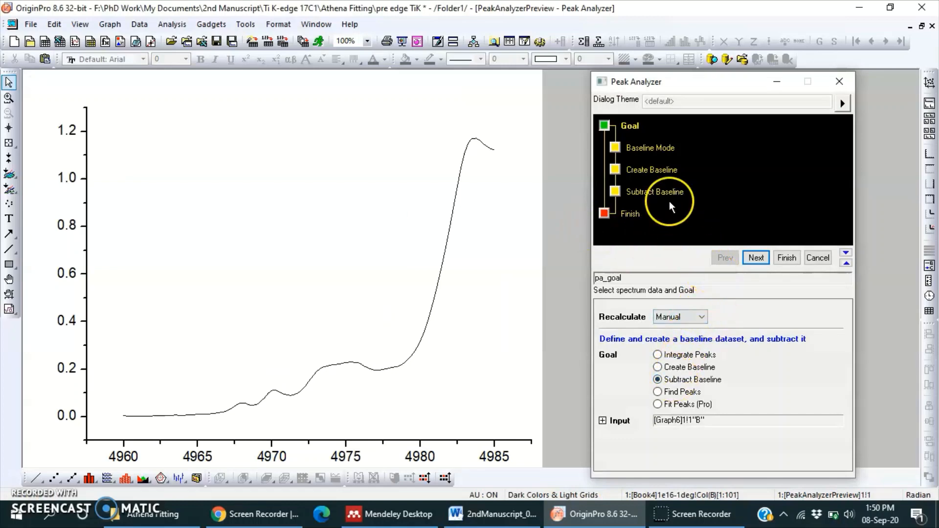
Step: Set the Peak Analyzer baseline mode to XPS and advance to the Shirley baseline page
{"action": "left_click", "coordinate": [756, 257]}
{"action": "left_click", "coordinate": [755, 306]}
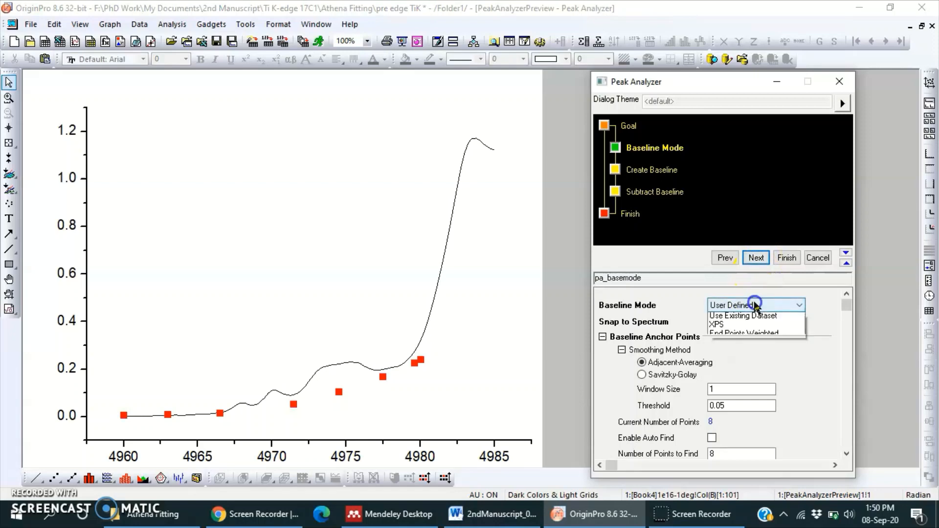
{"action": "left_click", "coordinate": [754, 300]}
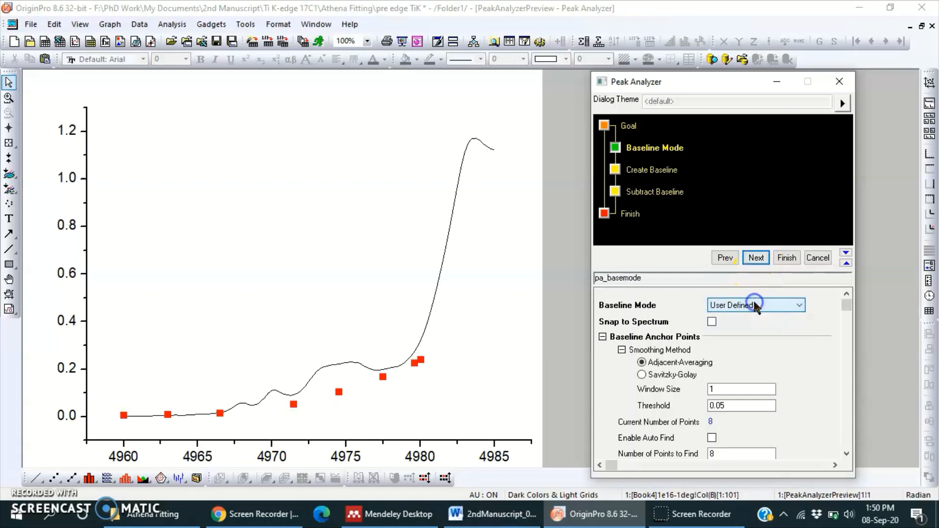
{"action": "left_click", "coordinate": [749, 344]}
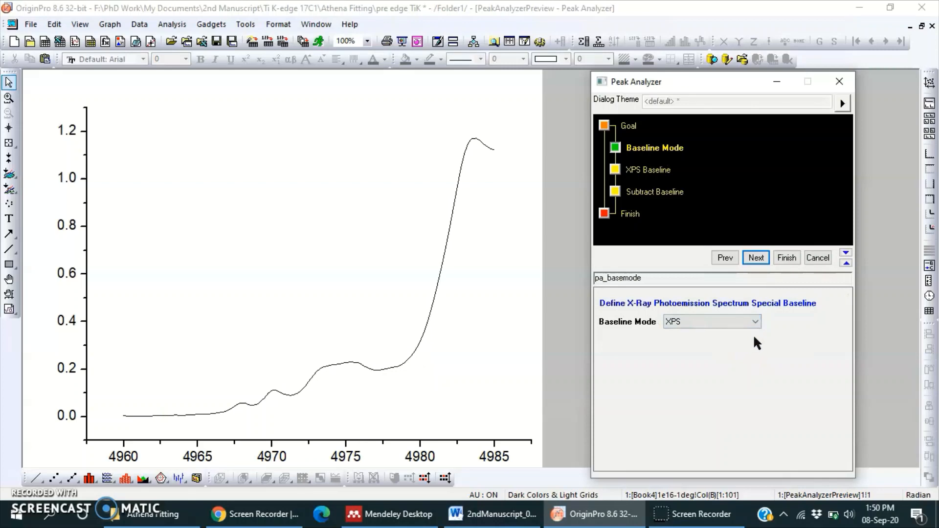
{"action": "left_click", "coordinate": [777, 264]}
{"action": "left_click", "coordinate": [758, 261]}
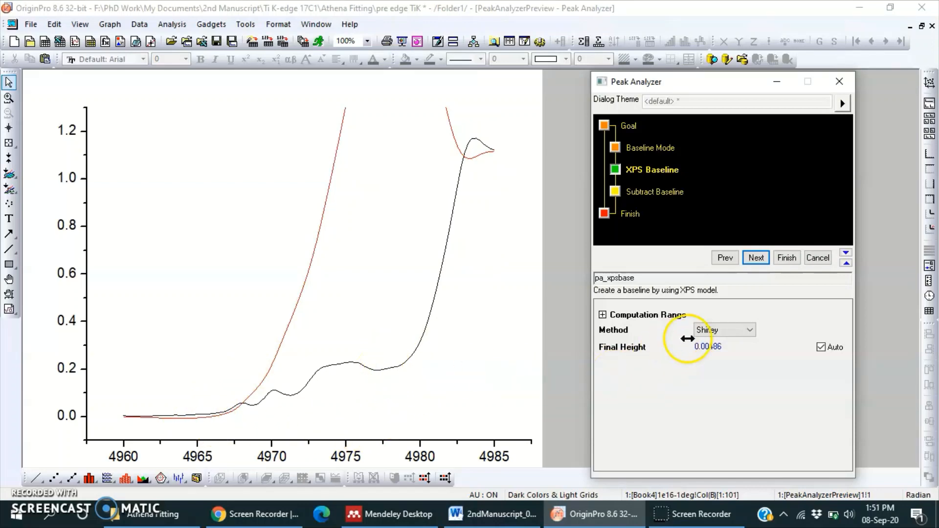
Step: Define the baseline computation range by Energy with a manual start of 4962
{"action": "left_click", "coordinate": [604, 315]}
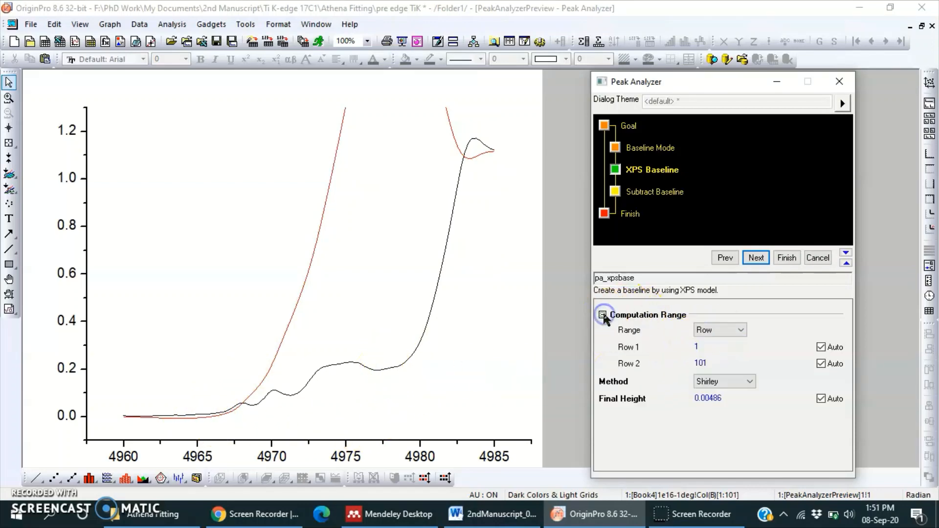
{"action": "left_click", "coordinate": [739, 335]}
{"action": "left_click", "coordinate": [727, 342]}
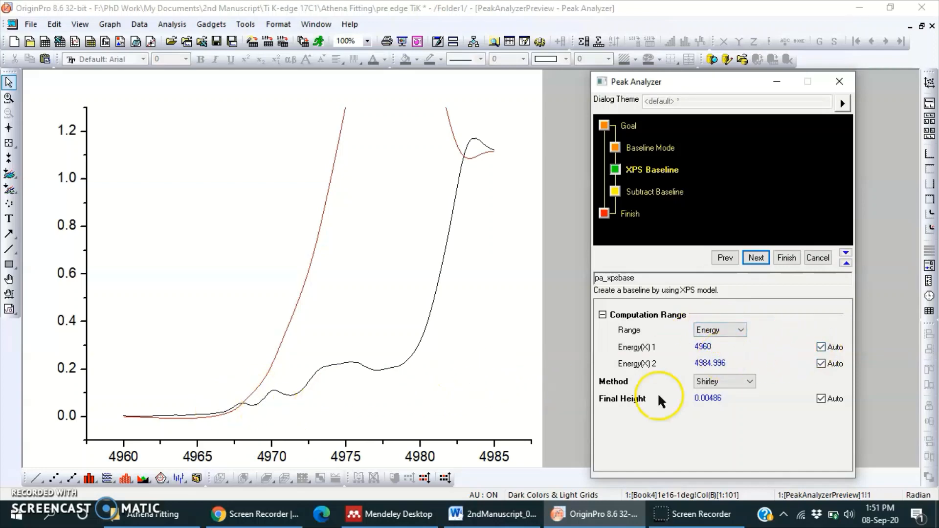
{"action": "left_click", "coordinate": [822, 349]}
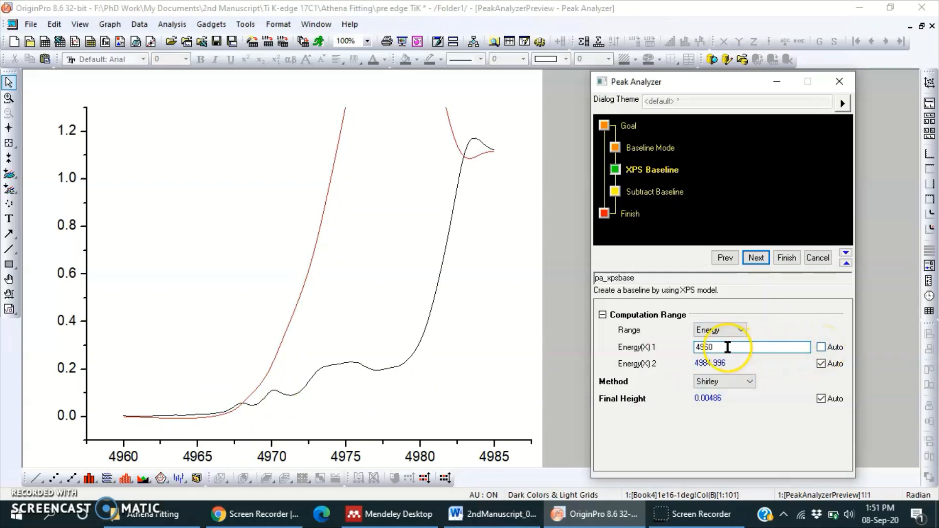
{"action": "left_click", "coordinate": [707, 348]}
{"action": "left_click_drag", "start_coordinate": [706, 349], "coordinate": [733, 348]}
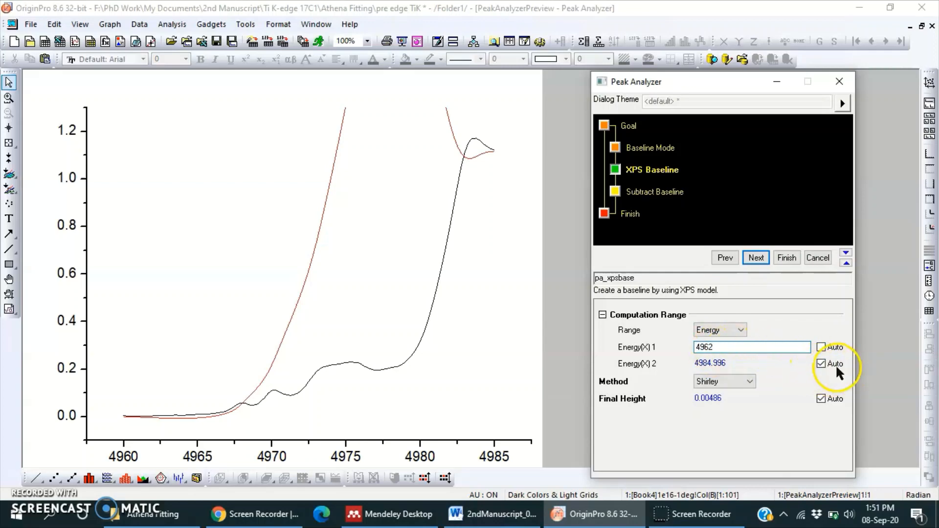
Step: Set the manual end energy to 4977 and recompute the Shirley baseline
{"action": "left_click", "coordinate": [823, 364]}
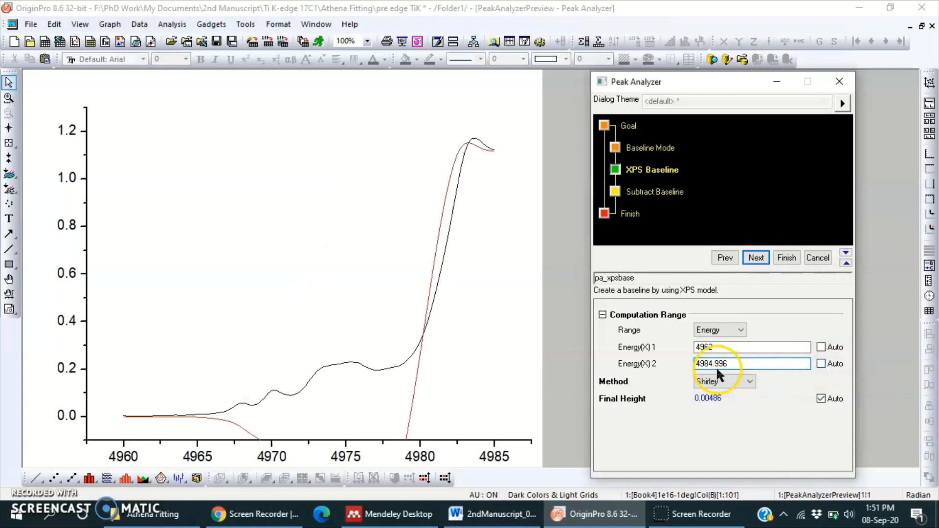
{"action": "left_click", "coordinate": [706, 364]}
{"action": "left_click_drag", "start_coordinate": [706, 364], "coordinate": [742, 364]}
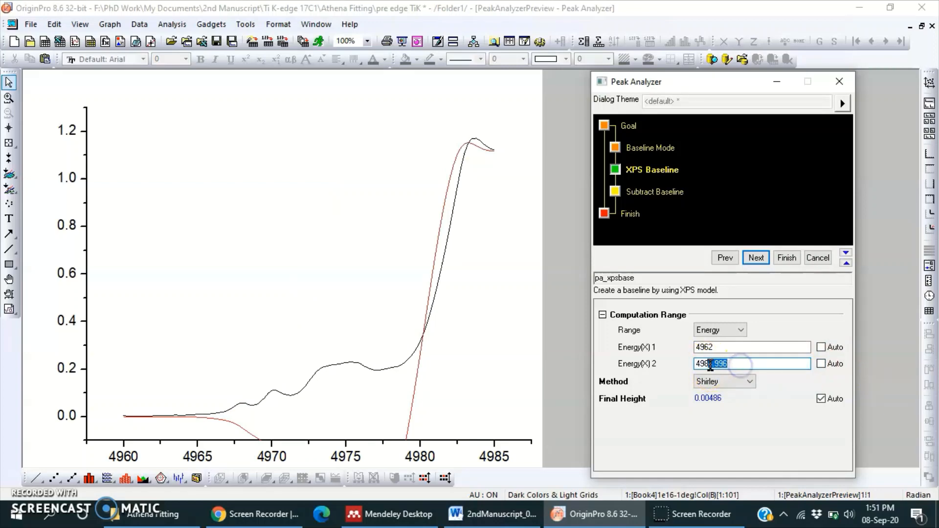
{"action": "key", "text": "BackSpace"}
{"action": "type", "text": "4980"}
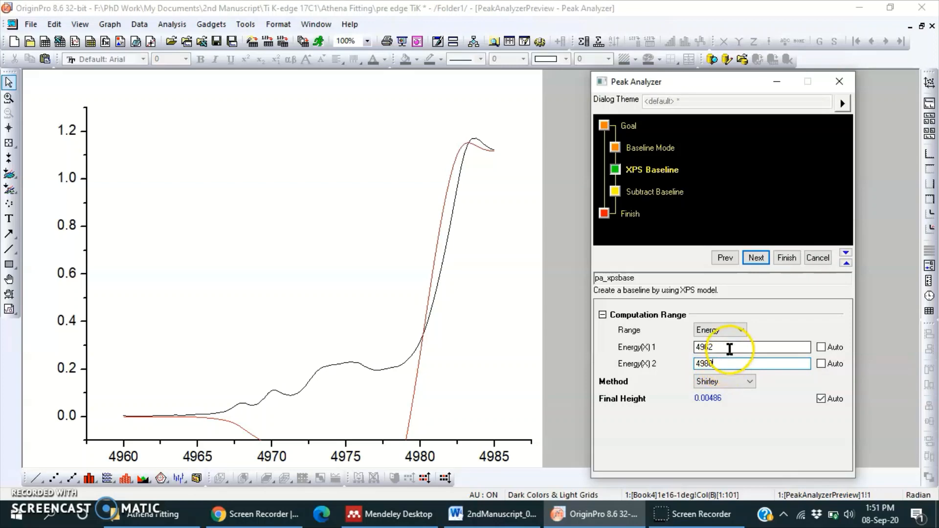
{"action": "double_click", "coordinate": [729, 348]}
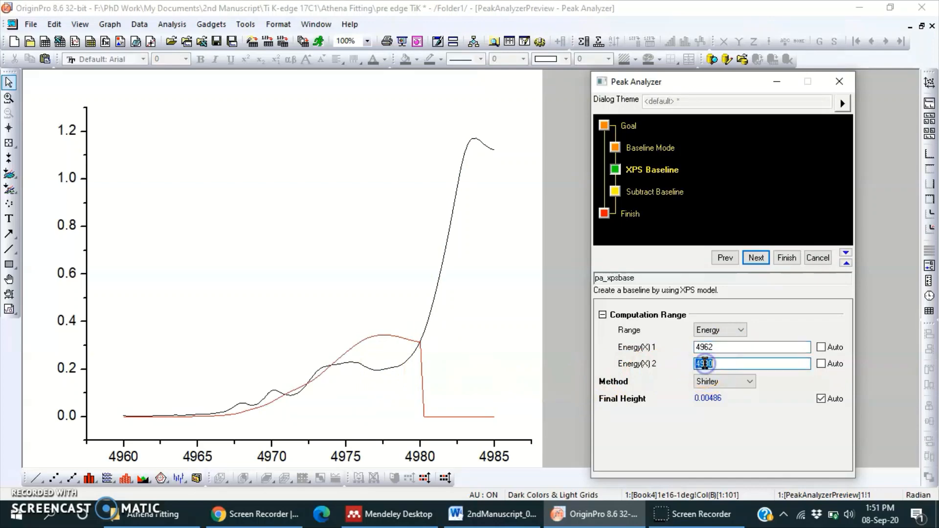
{"action": "left_click_drag", "start_coordinate": [704, 364], "coordinate": [741, 363]}
{"action": "type", "text": "7"}
{"action": "double_click", "coordinate": [748, 349]}
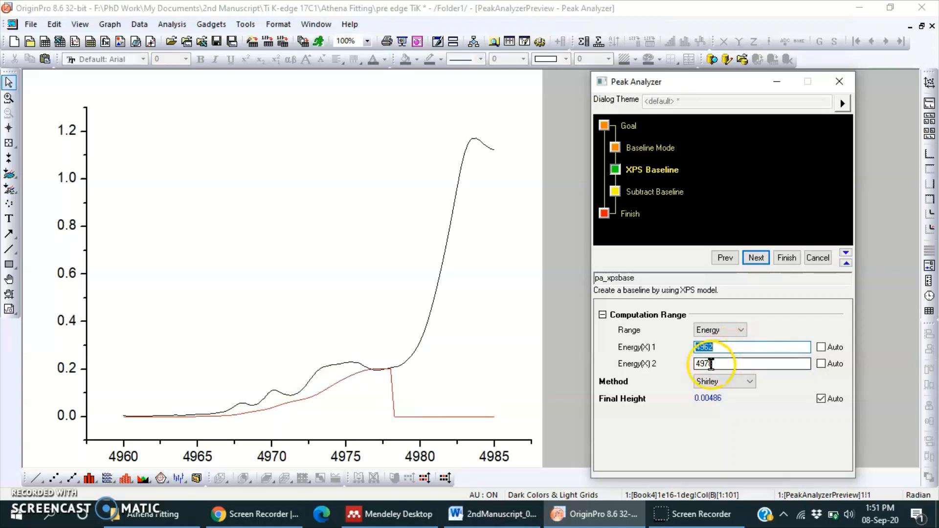
{"action": "left_click_drag", "start_coordinate": [710, 363], "coordinate": [723, 363]}
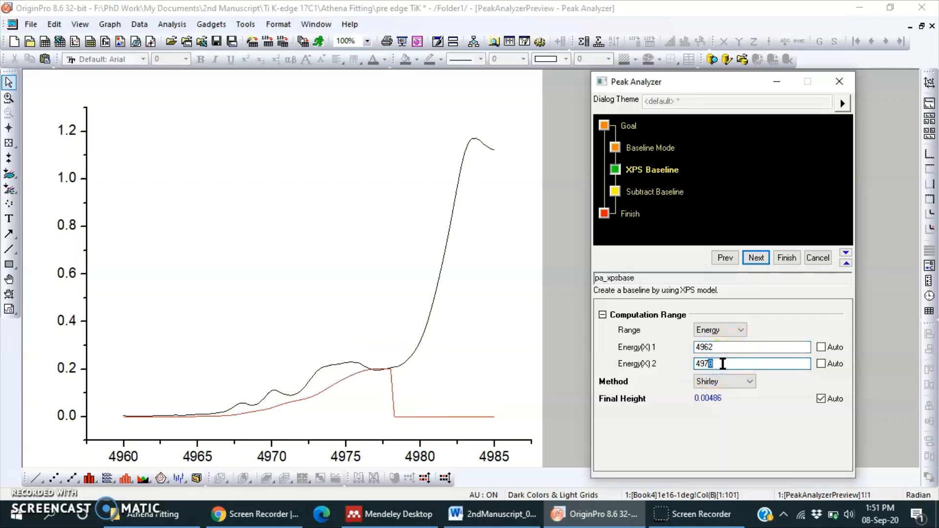
{"action": "type", "text": "4977"}
{"action": "double_click", "coordinate": [737, 347]}
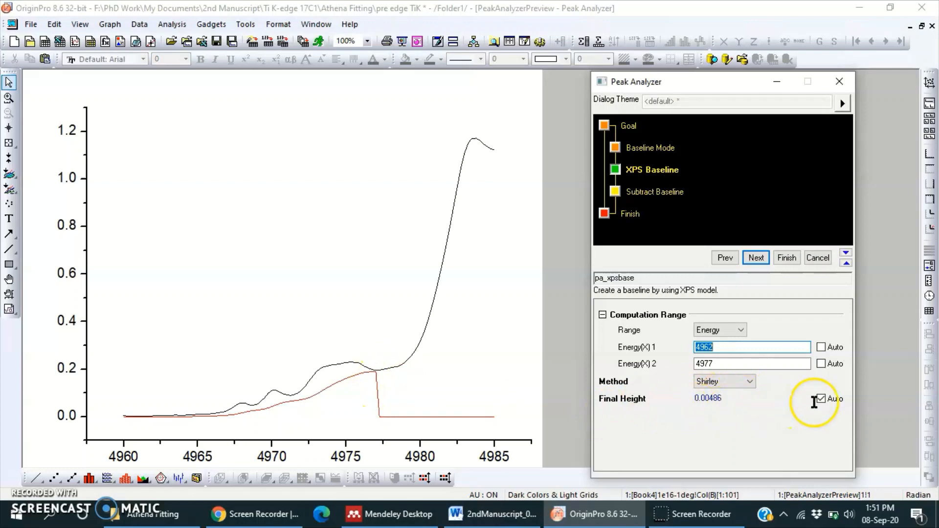
Step: Make the final height manual and trial lower values such as 0.004 while keeping the range 4962–4977
{"action": "left_click", "coordinate": [820, 398]}
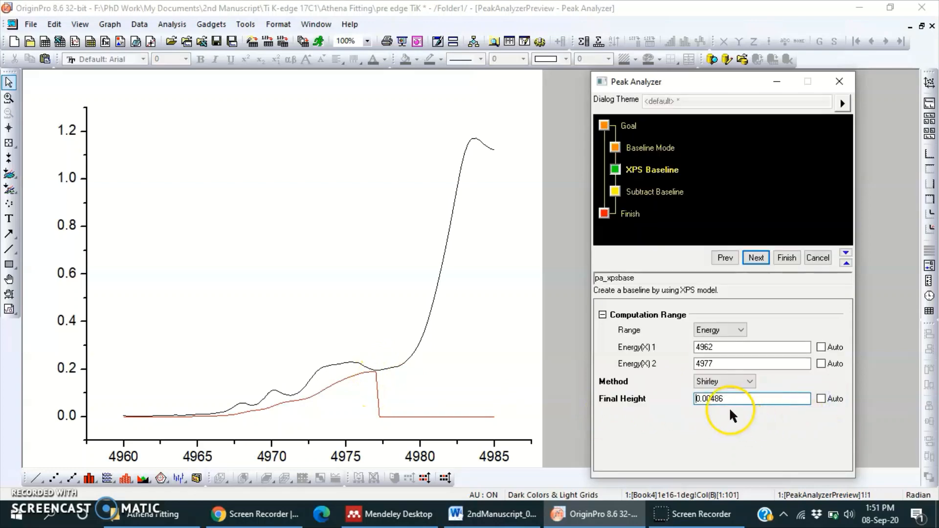
{"action": "left_click_drag", "start_coordinate": [709, 399], "coordinate": [761, 399]}
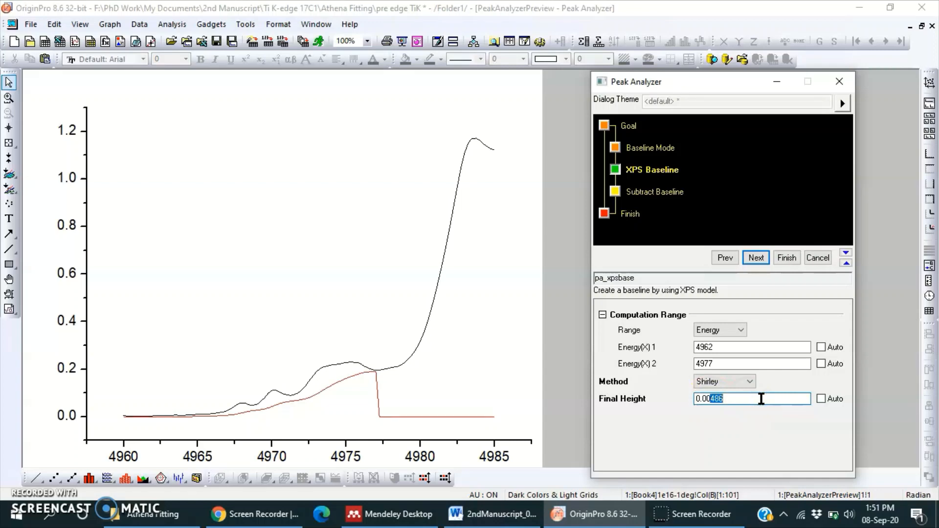
{"action": "type", "text": "5"}
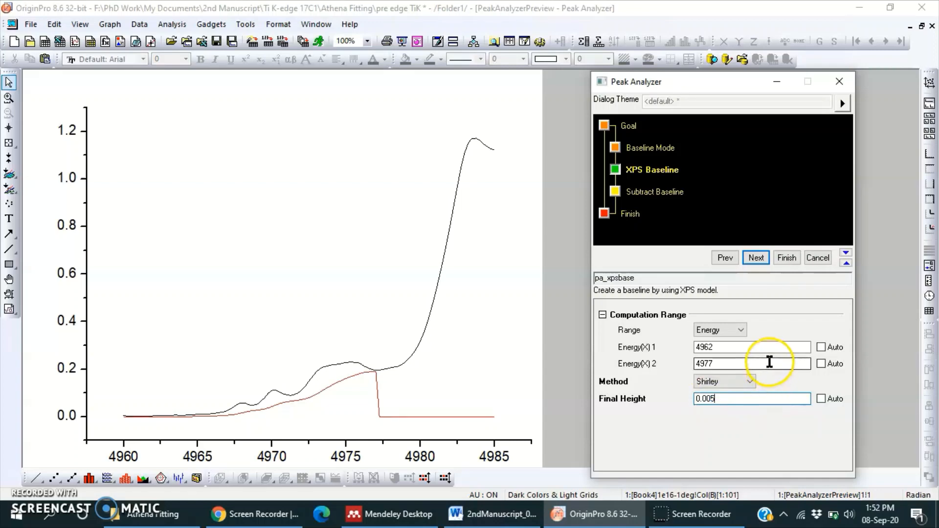
{"action": "double_click", "coordinate": [773, 363]}
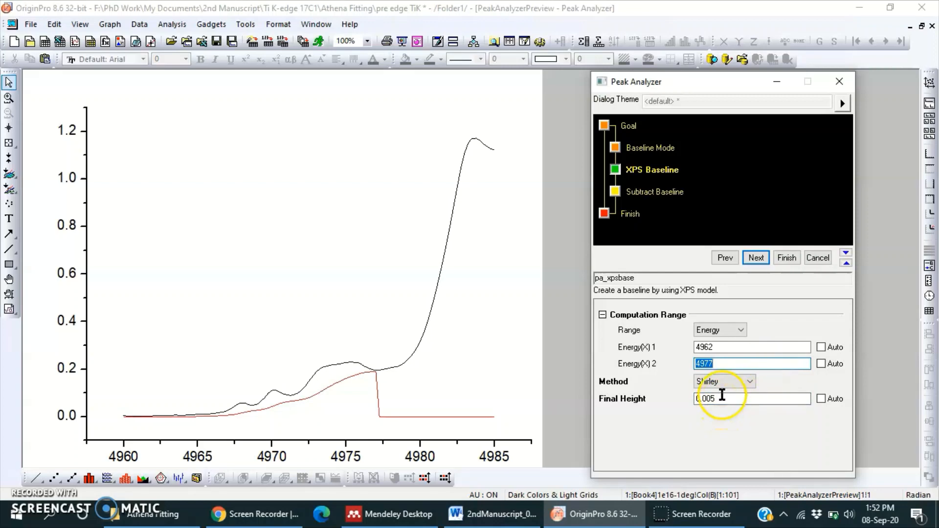
{"action": "left_click", "coordinate": [709, 363]}
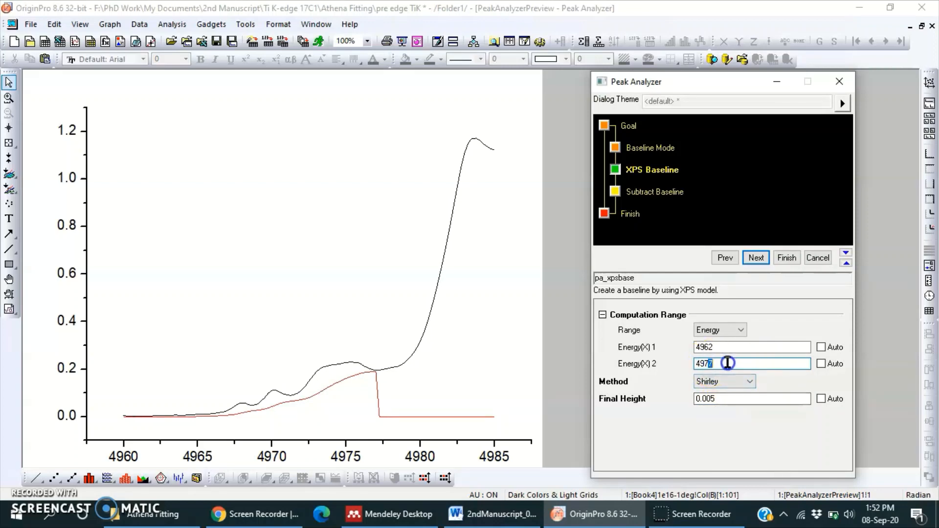
{"action": "left_click_drag", "start_coordinate": [709, 362], "coordinate": [728, 363]}
{"action": "type", "text": "4978"}
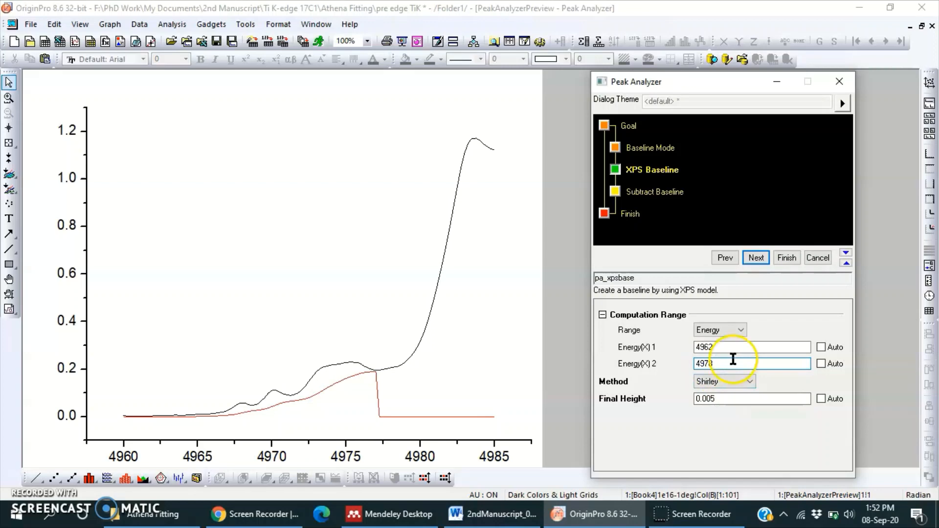
{"action": "double_click", "coordinate": [734, 348]}
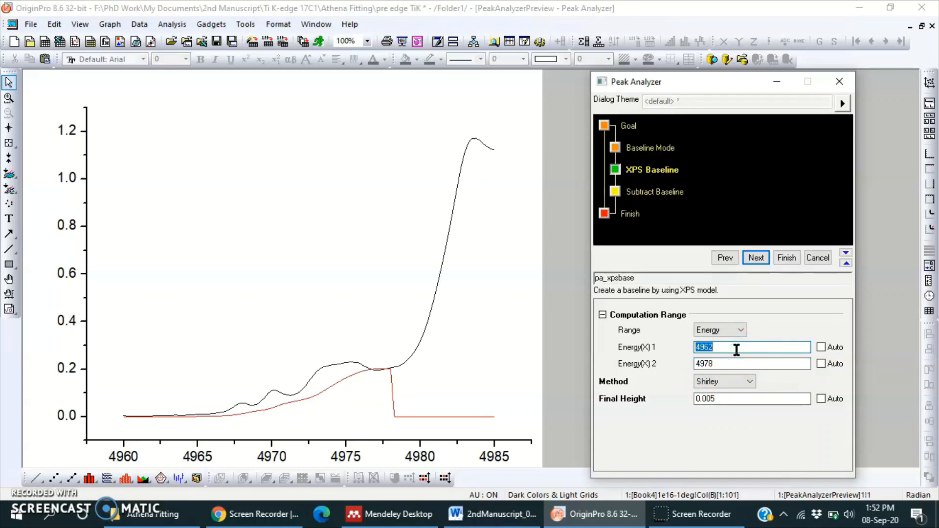
{"action": "double_click", "coordinate": [718, 400]}
{"action": "left_click", "coordinate": [717, 399]}
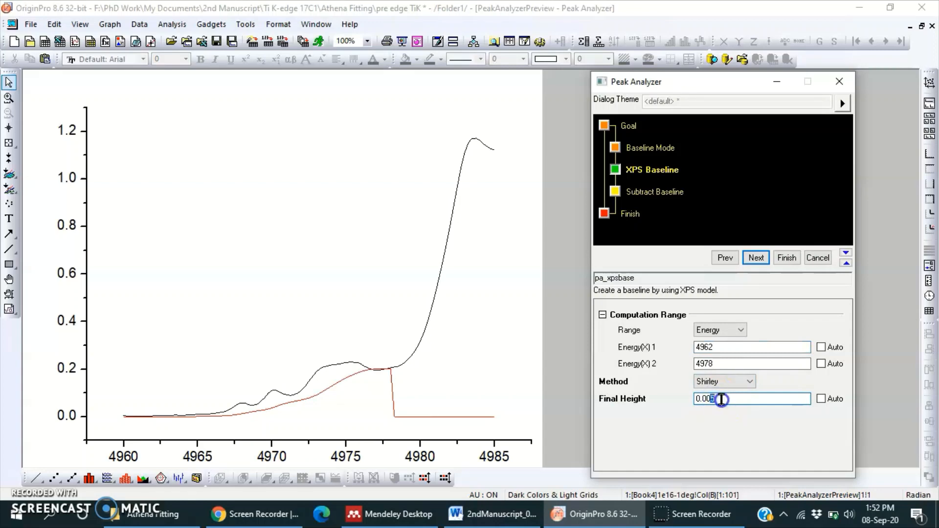
{"action": "key", "text": "BackSpace"}
{"action": "type", "text": "4"}
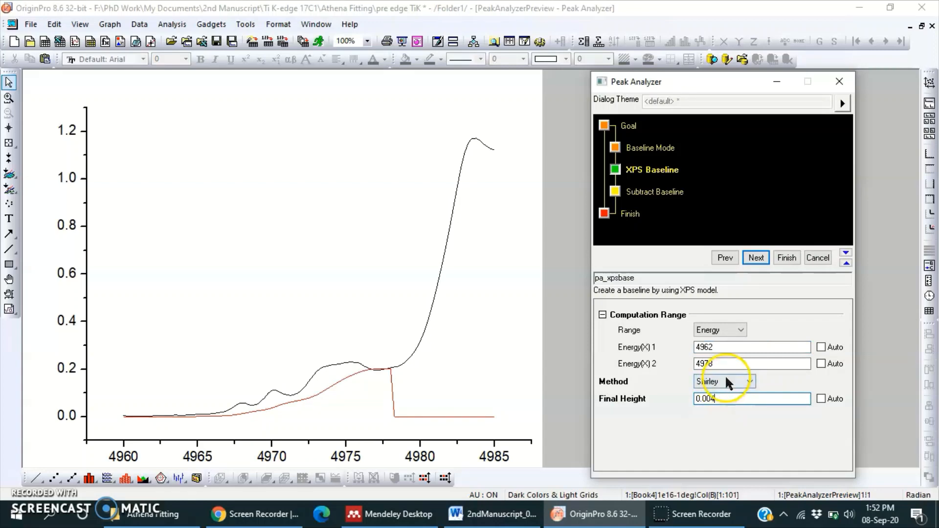
{"action": "double_click", "coordinate": [733, 364]}
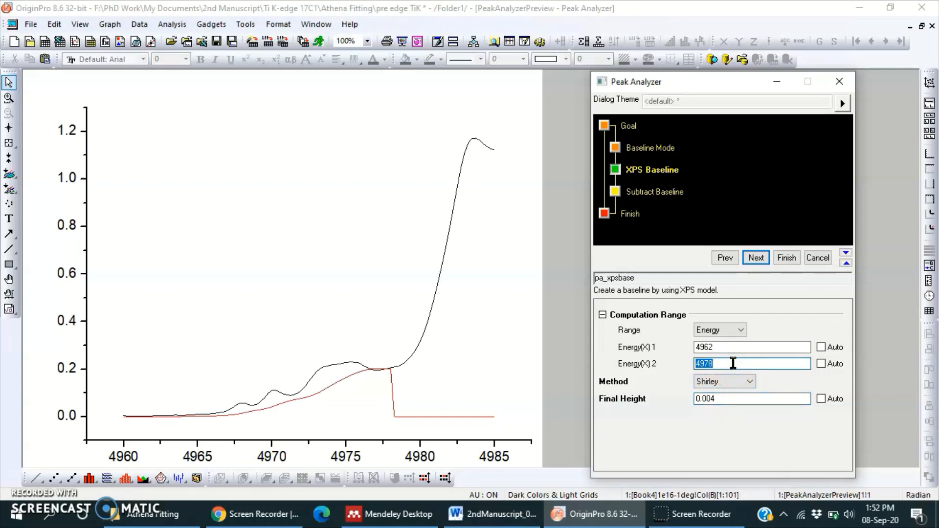
{"action": "left_click", "coordinate": [709, 400]}
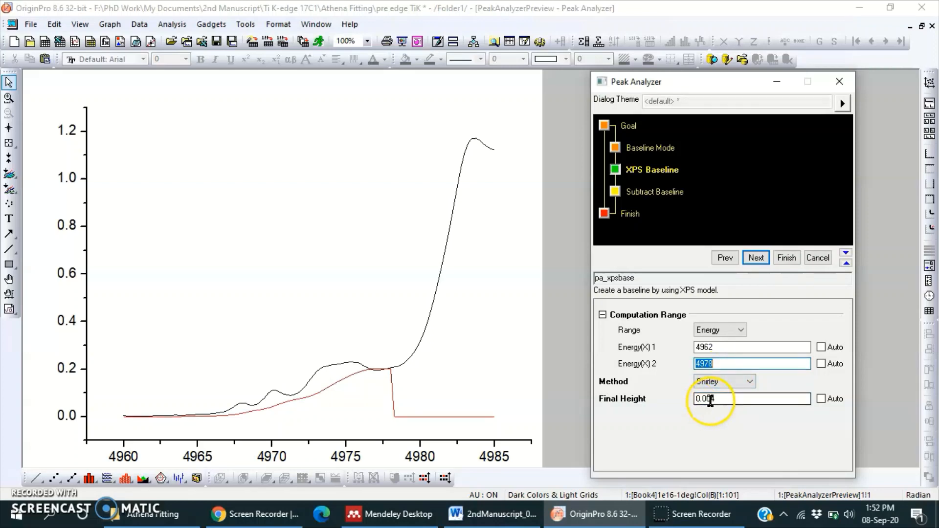
{"action": "left_click", "coordinate": [716, 363]}
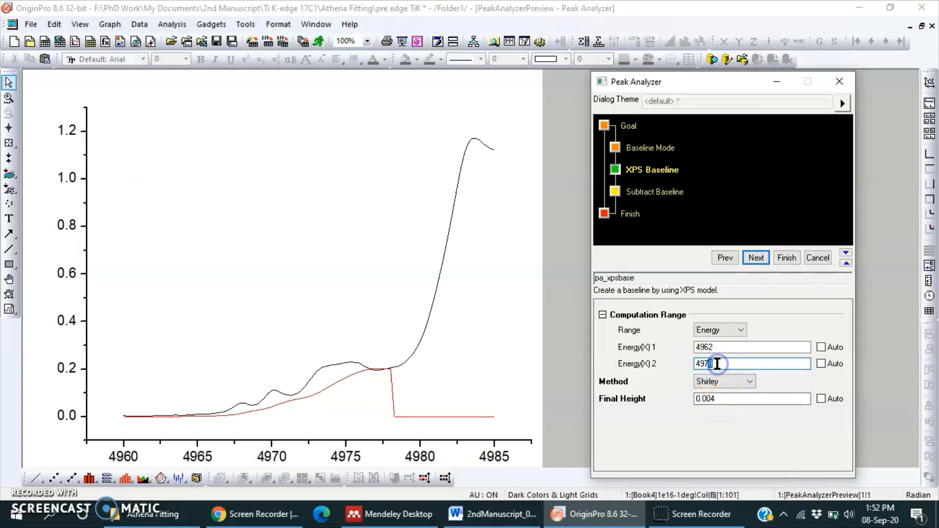
{"action": "type", "text": "4977"}
{"action": "left_click", "coordinate": [741, 347]}
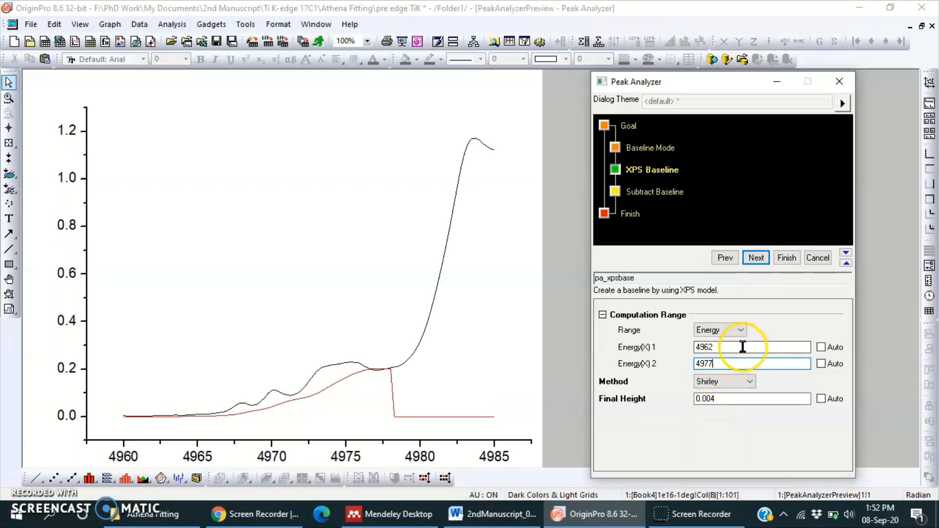
{"action": "double_click", "coordinate": [743, 347]}
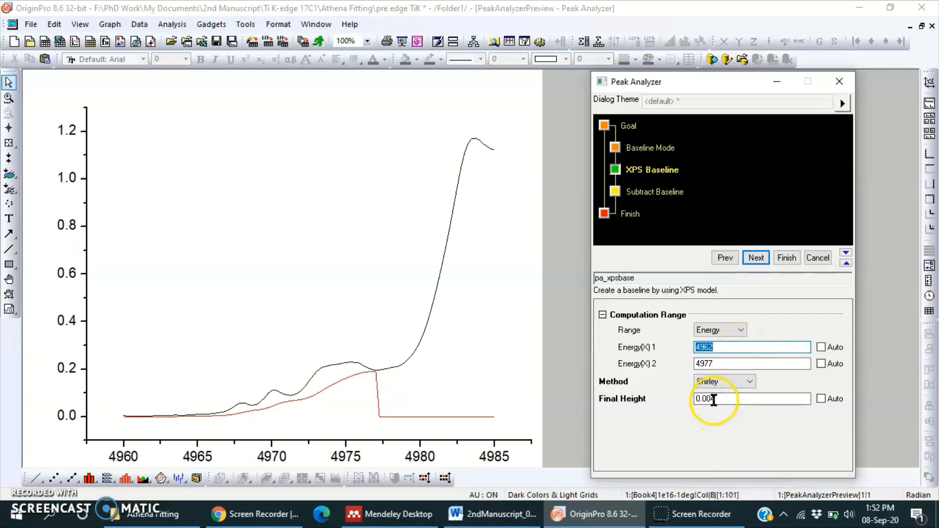
Step: Settle the baseline final height at 0.002 and confirm the refreshed Shirley baseline
{"action": "left_click_drag", "start_coordinate": [712, 399], "coordinate": [725, 399]}
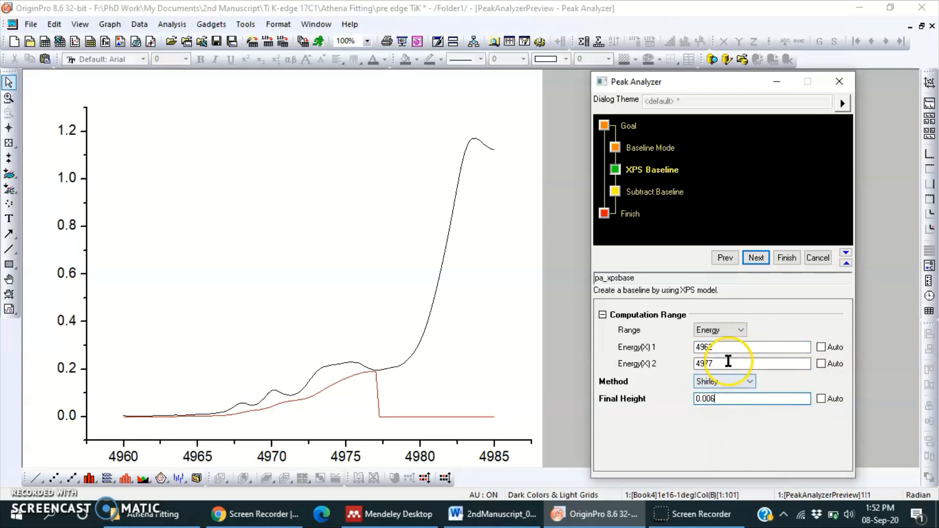
{"action": "double_click", "coordinate": [728, 364]}
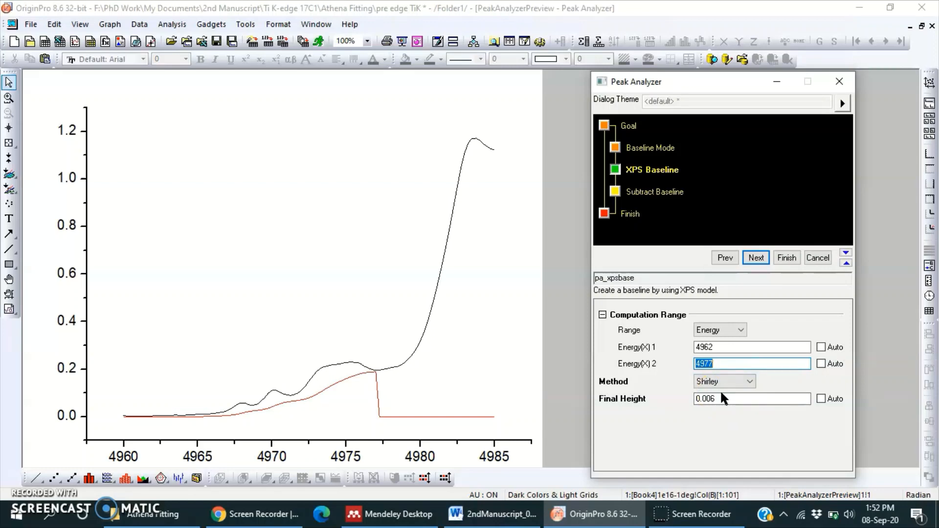
{"action": "double_click", "coordinate": [716, 347]}
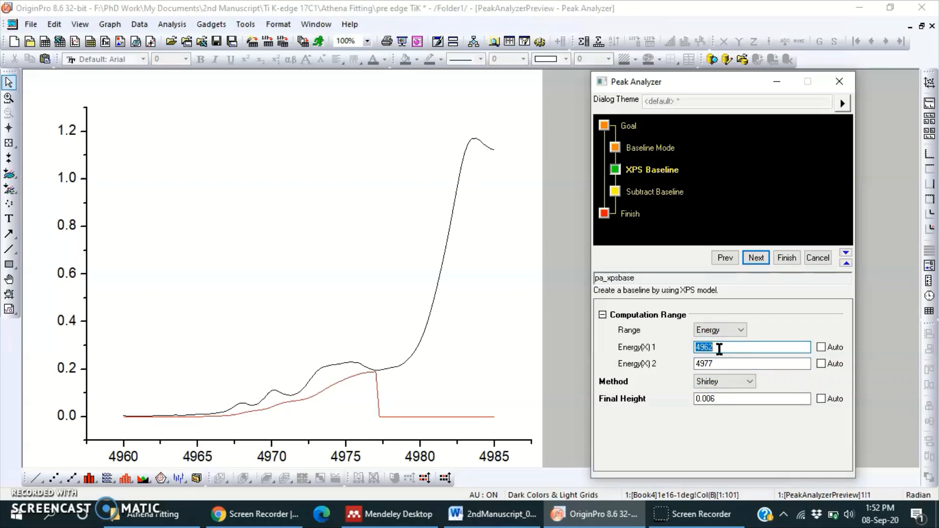
{"action": "left_click", "coordinate": [720, 353]}
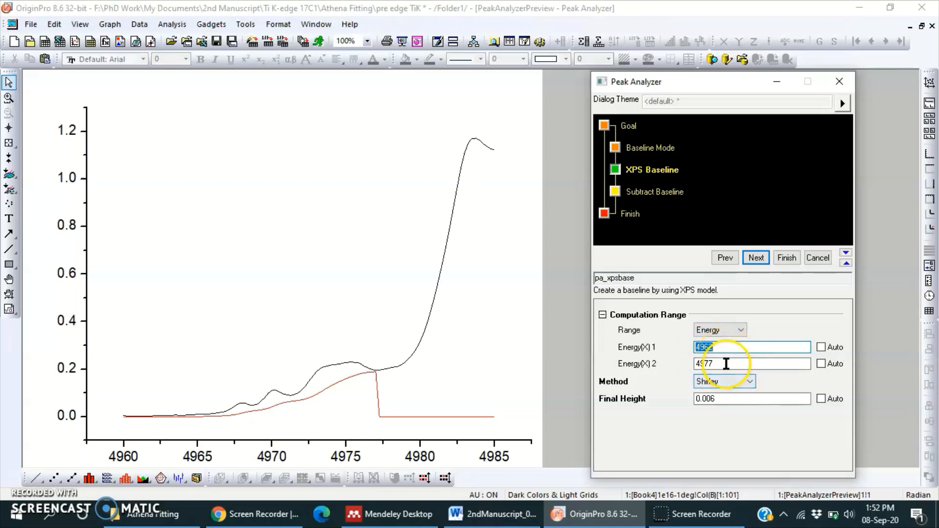
{"action": "left_click", "coordinate": [726, 363]}
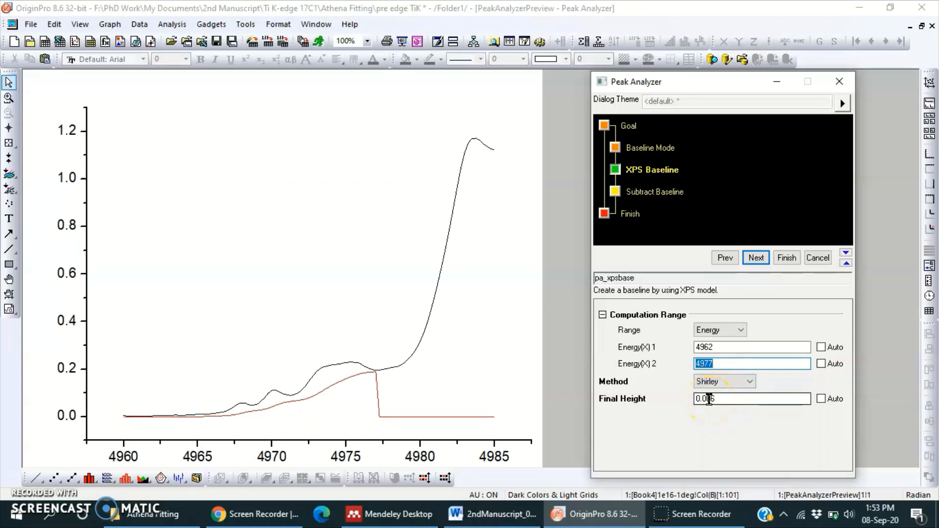
{"action": "double_click", "coordinate": [705, 399]}
{"action": "type", "text": "0.01"}
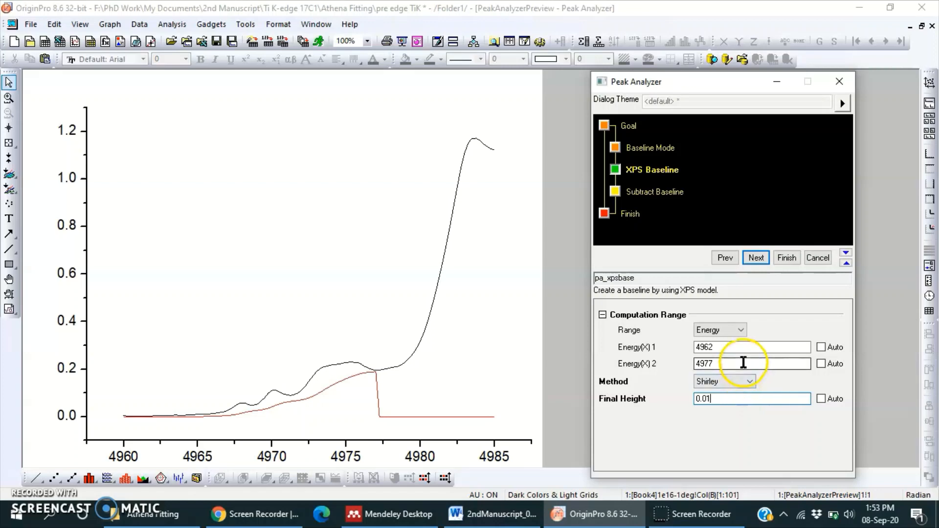
{"action": "double_click", "coordinate": [743, 363]}
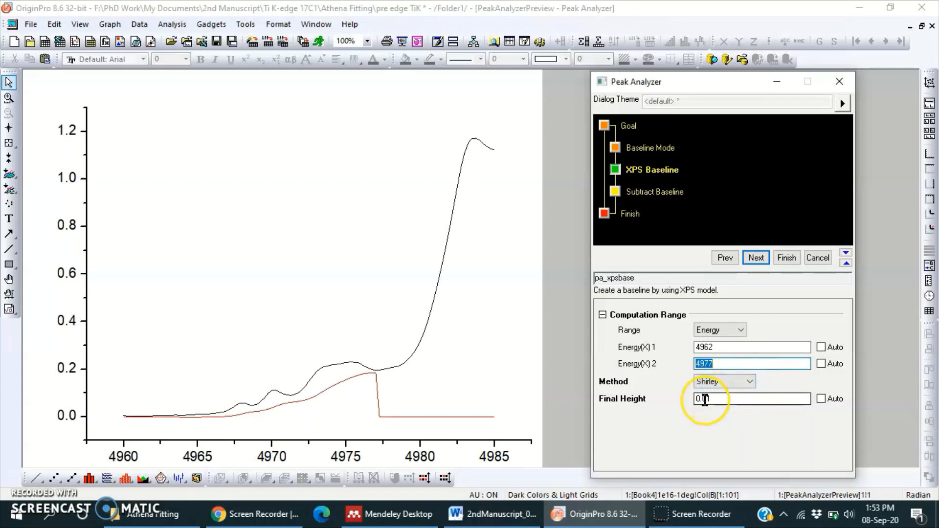
{"action": "type", "text": "0.002"}
{"action": "left_click_drag", "start_coordinate": [702, 398], "coordinate": [716, 401]}
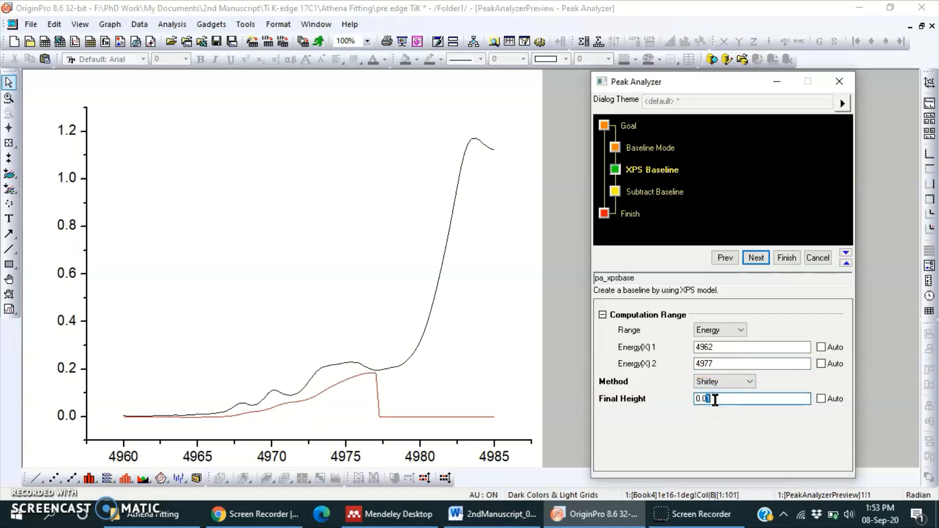
{"action": "left_click", "coordinate": [704, 398]}
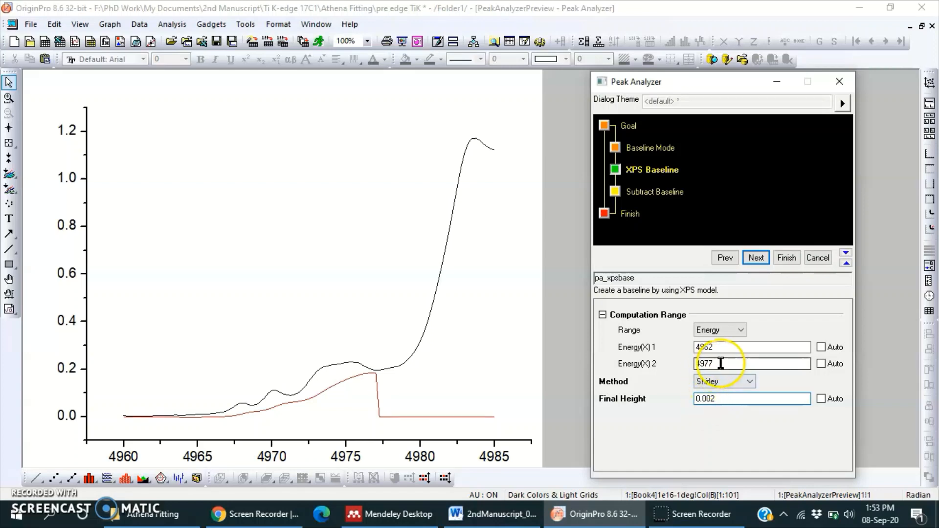
{"action": "double_click", "coordinate": [722, 363]}
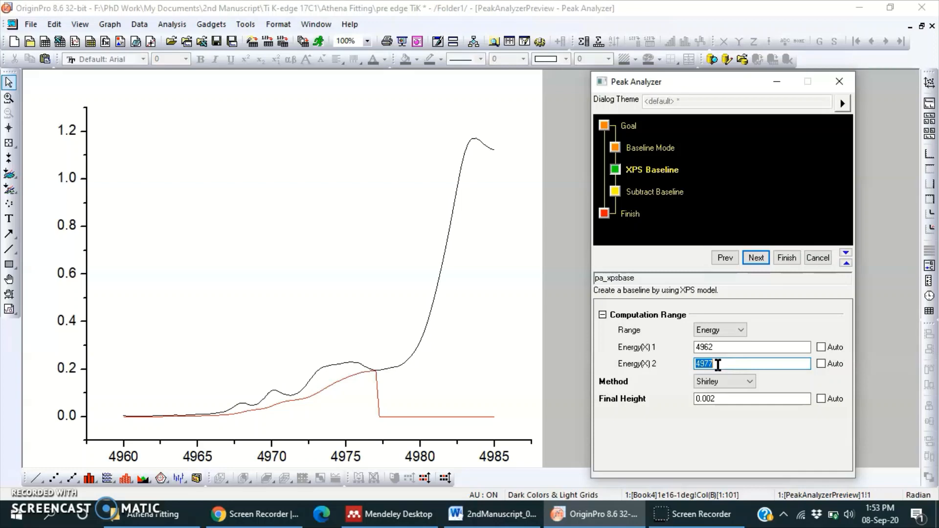
{"action": "left_click", "coordinate": [719, 383]}
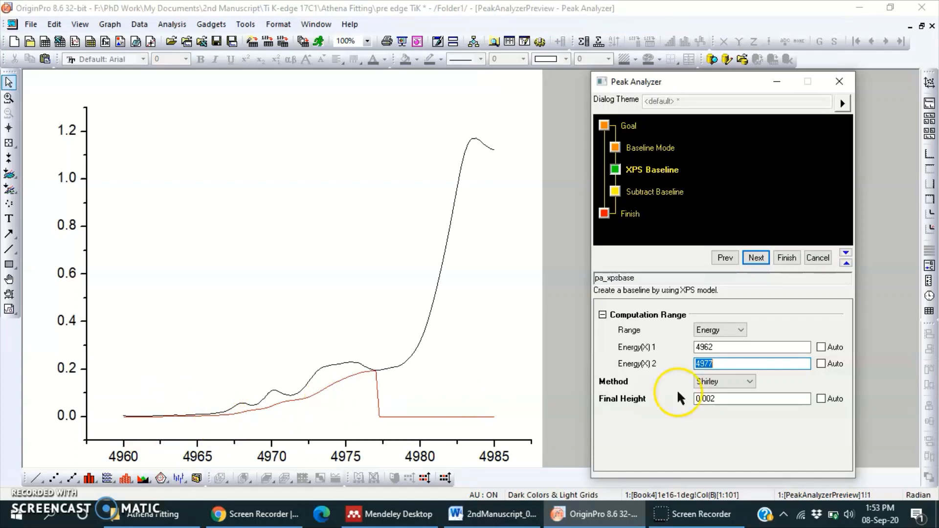
Step: Subtract the Shirley baseline and finish, creating the 'Subtracted from B' graph
{"action": "left_click", "coordinate": [754, 257]}
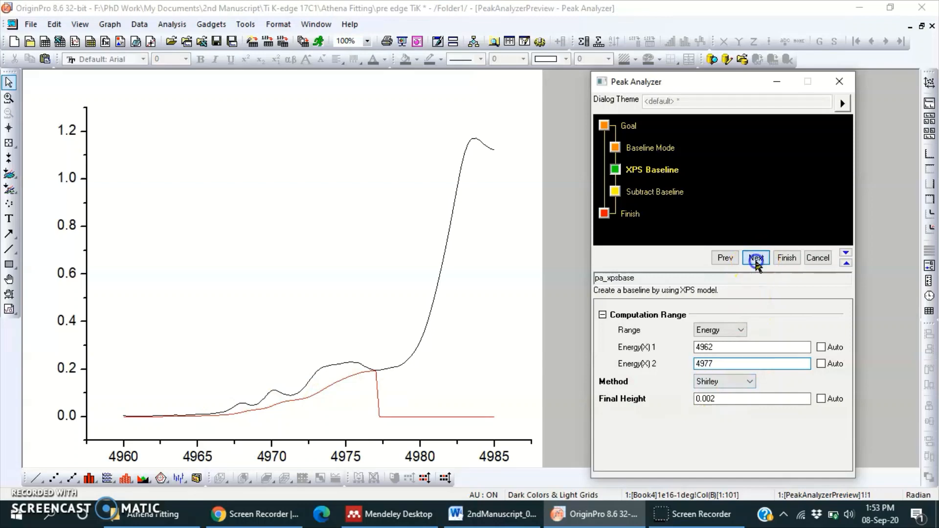
{"action": "left_click", "coordinate": [698, 306]}
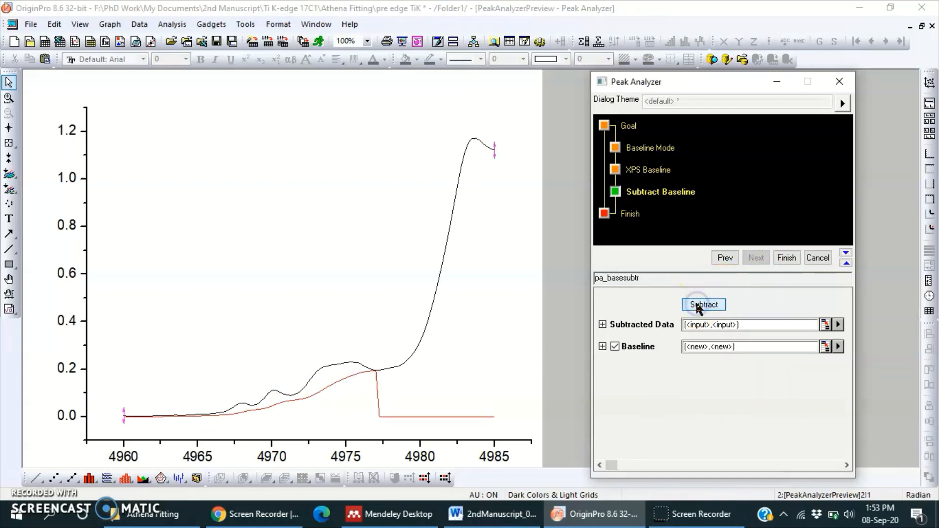
{"action": "left_click", "coordinate": [699, 307]}
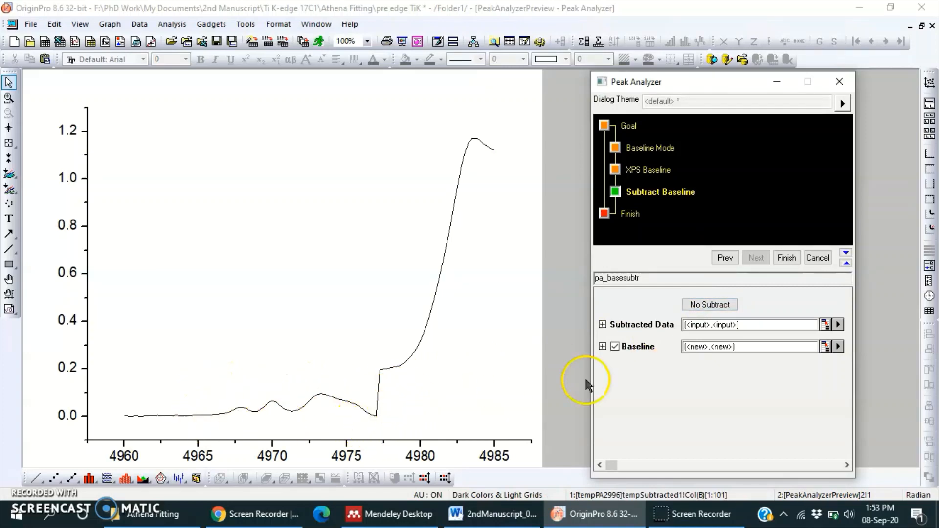
{"action": "left_click", "coordinate": [785, 262]}
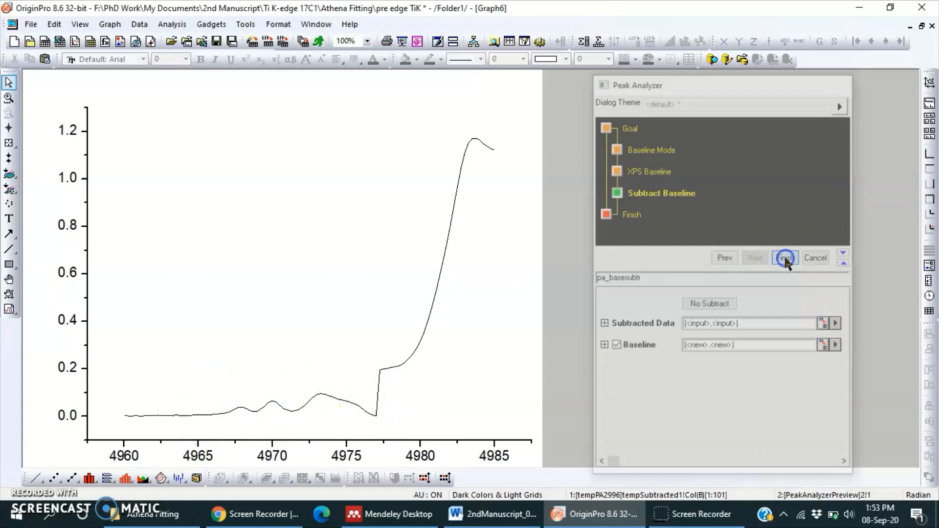
Step: Move the graph aside and bring the workbook with the subtracted data to the front
{"action": "left_click", "coordinate": [922, 26]}
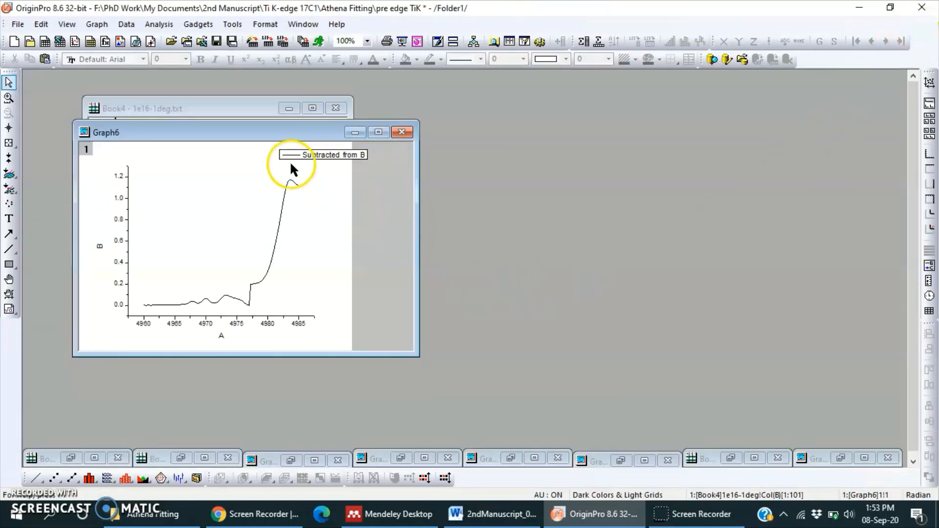
{"action": "left_click_drag", "start_coordinate": [276, 135], "coordinate": [652, 154]}
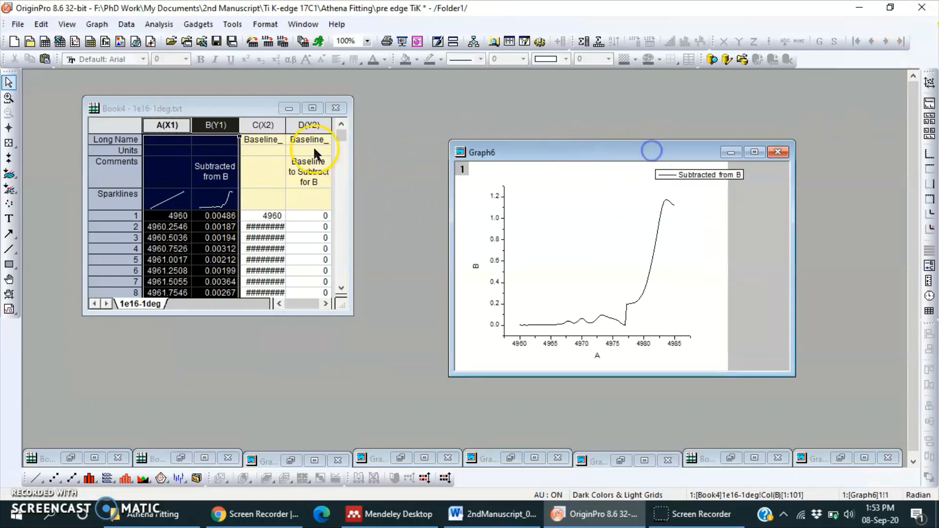
{"action": "left_click", "coordinate": [312, 109]}
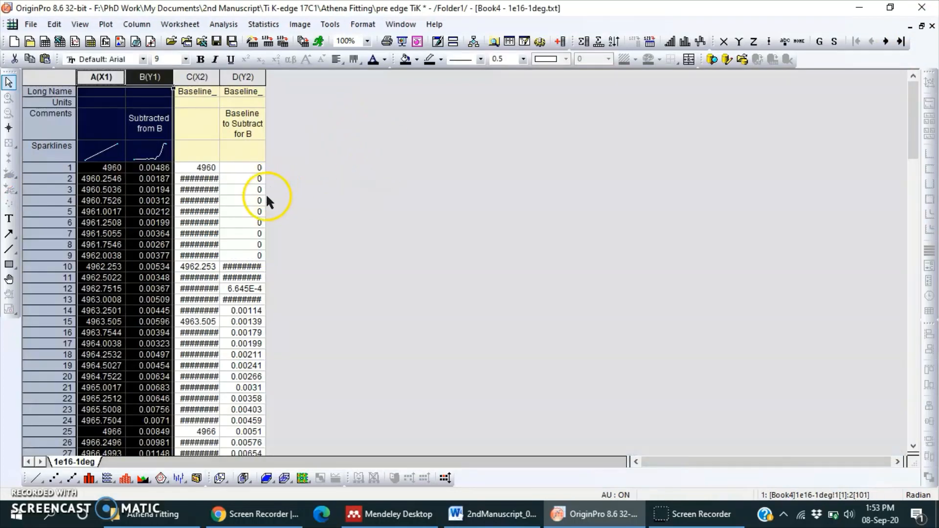
{"action": "left_click", "coordinate": [99, 343]}
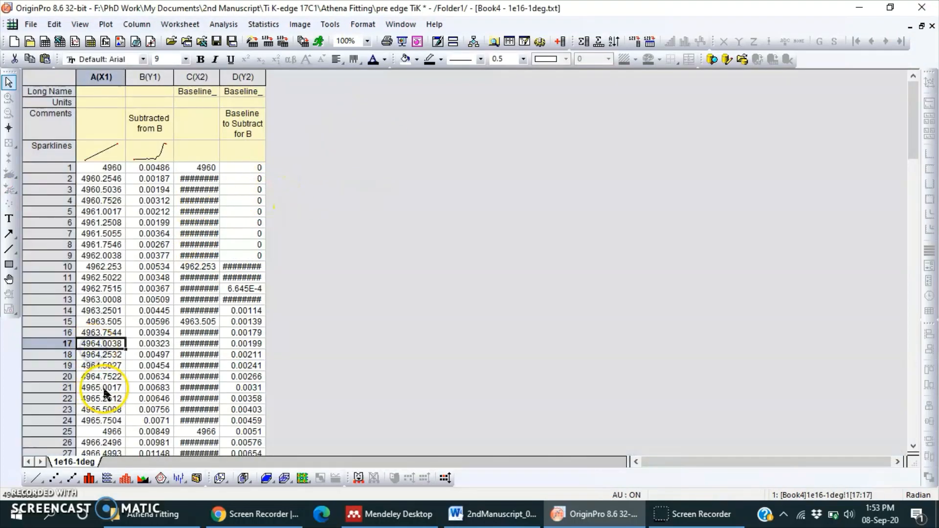
Step: Copy rows 9 to 69 of columns A and B and add a new empty column E
{"action": "left_click", "coordinate": [106, 256]}
{"action": "scroll", "coordinate": [141, 351], "scroll_direction": "down", "scroll_amount": 1}
{"action": "scroll", "coordinate": [139, 346], "scroll_direction": "down", "scroll_amount": 3}
{"action": "scroll", "coordinate": [139, 349], "scroll_direction": "down", "scroll_amount": 3}
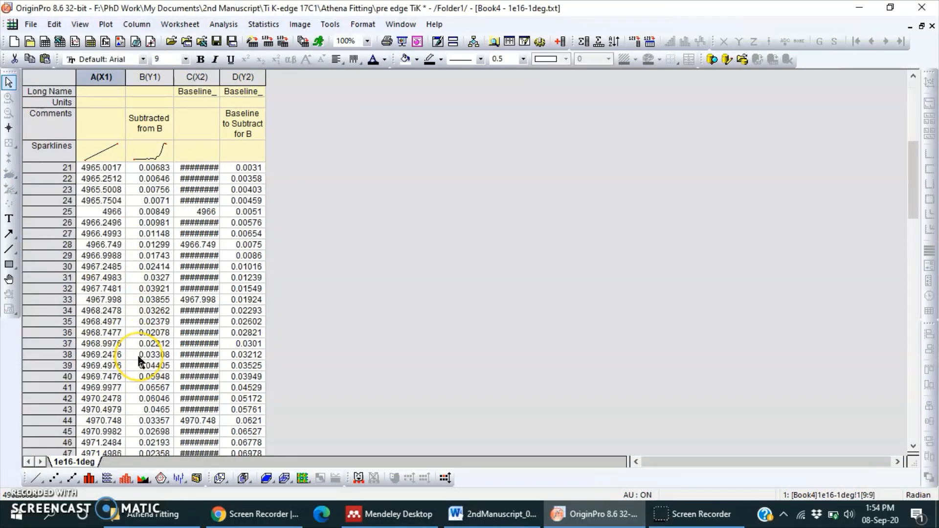
{"action": "scroll", "coordinate": [138, 353], "scroll_direction": "down", "scroll_amount": 2}
{"action": "scroll", "coordinate": [138, 356], "scroll_direction": "down", "scroll_amount": 2}
{"action": "scroll", "coordinate": [132, 345], "scroll_direction": "down", "scroll_amount": 3}
{"action": "scroll", "coordinate": [128, 338], "scroll_direction": "down", "scroll_amount": 3}
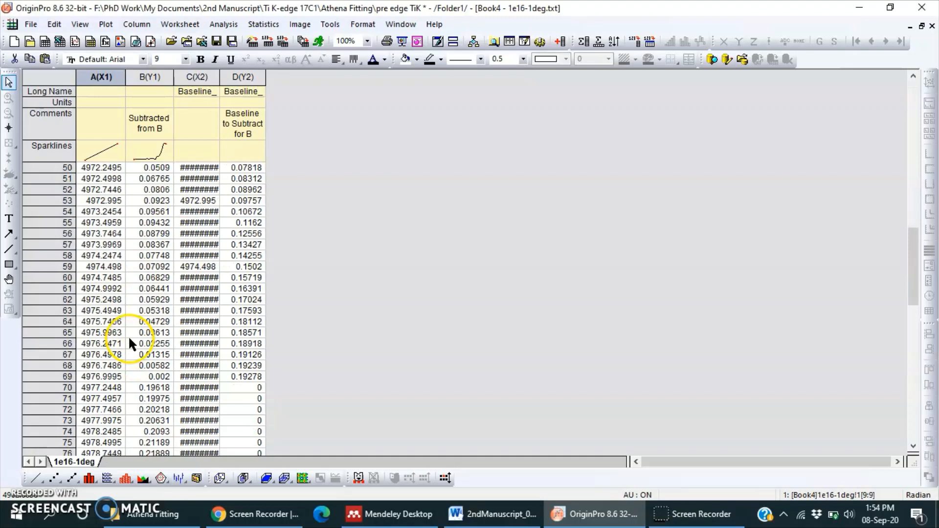
{"action": "scroll", "coordinate": [128, 335], "scroll_direction": "down", "scroll_amount": 2}
{"action": "left_click", "coordinate": [114, 357]}
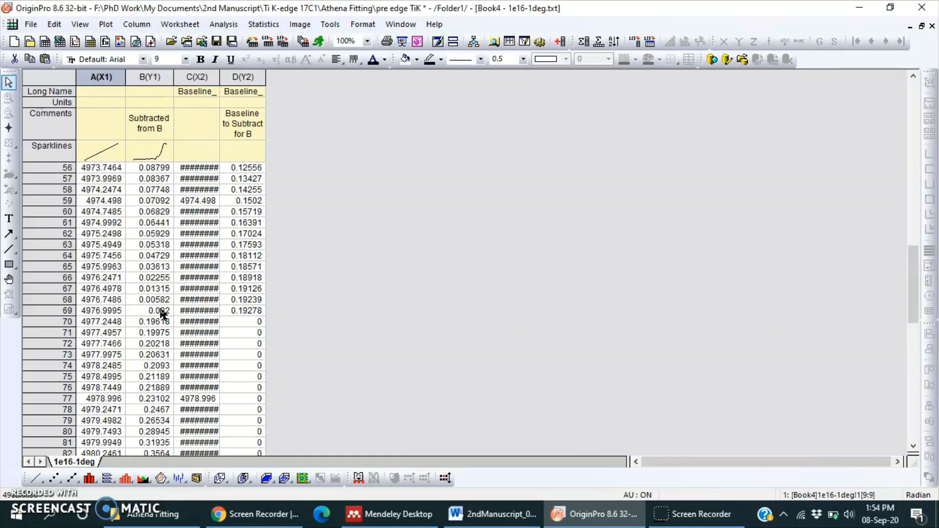
{"action": "left_click", "coordinate": [162, 313], "text": "shift"}
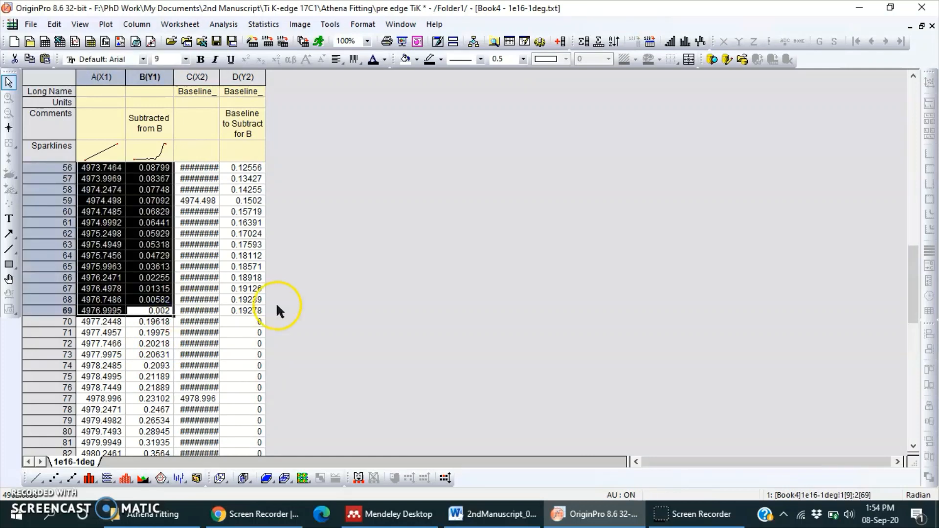
{"action": "left_click", "coordinate": [316, 301]}
{"action": "left_click", "coordinate": [560, 41]}
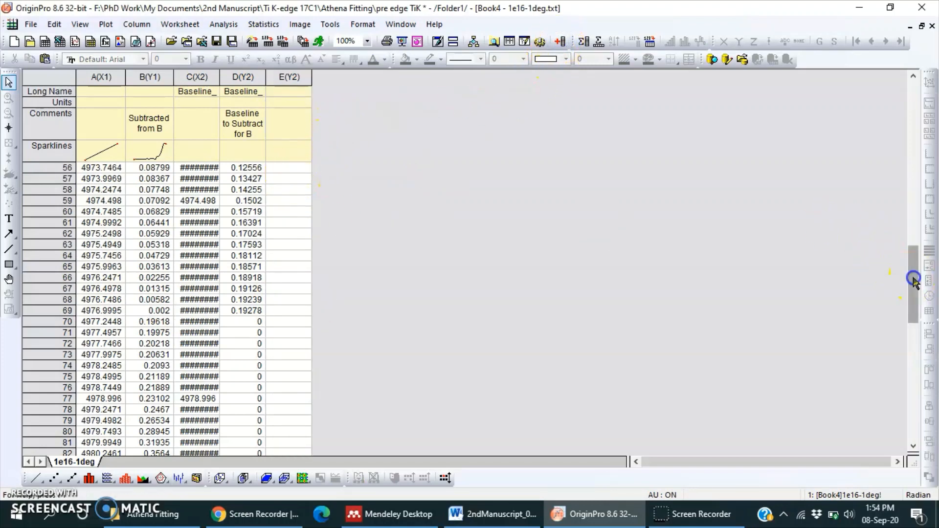
{"action": "left_click_drag", "start_coordinate": [914, 279], "coordinate": [913, 115]}
Step: Paste the values into columns E and F, set column E as X and select E and F
{"action": "left_click", "coordinate": [287, 167]}
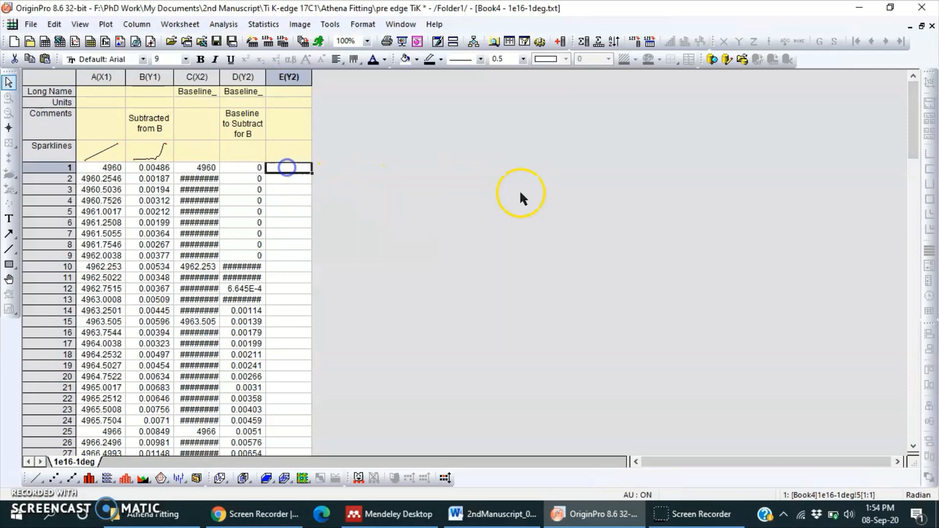
{"action": "key", "text": "ctrl+v"}
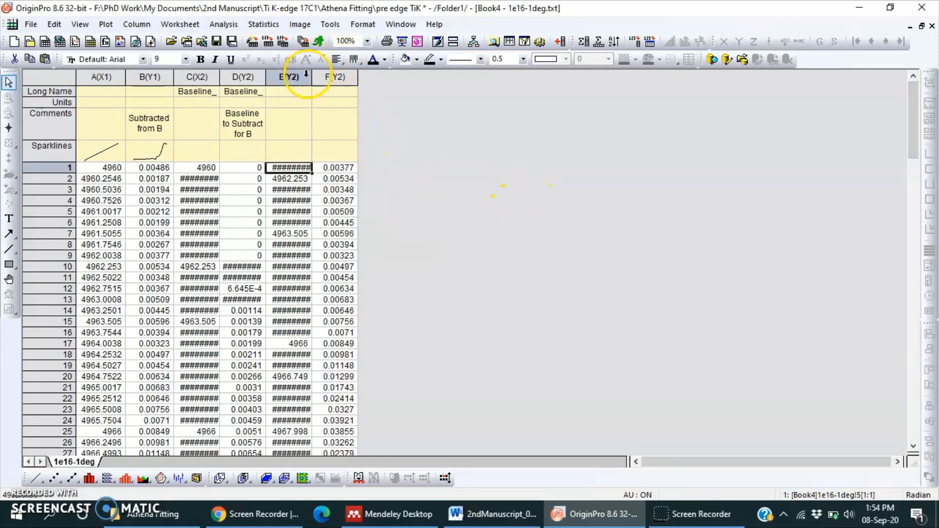
{"action": "left_click_drag", "start_coordinate": [312, 77], "coordinate": [329, 77]}
{"action": "left_click", "coordinate": [308, 77]}
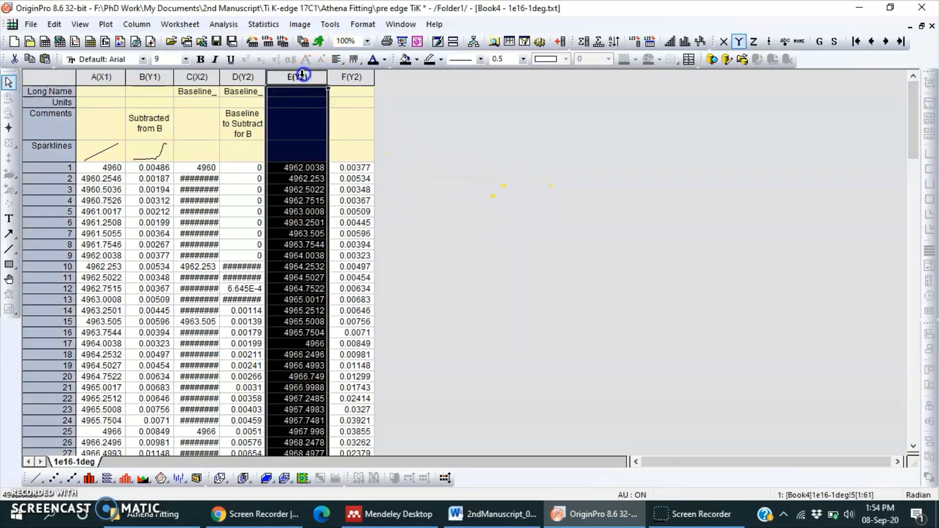
{"action": "right_click", "coordinate": [313, 83]}
{"action": "mouse_move", "coordinate": [346, 177]}
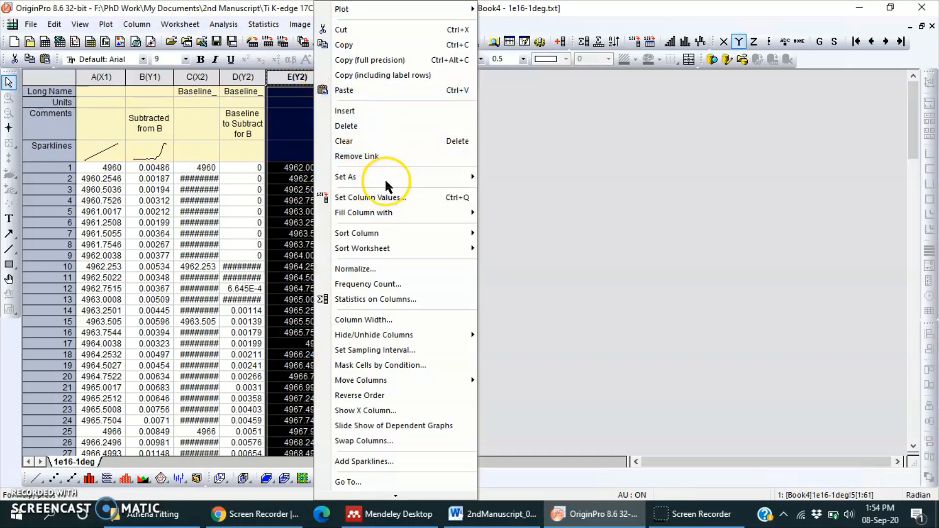
{"action": "left_click", "coordinate": [518, 176]}
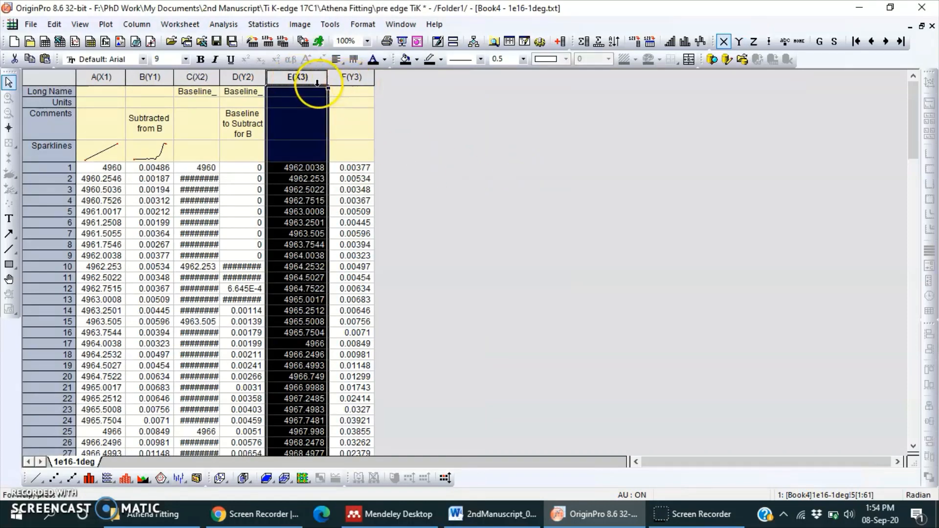
{"action": "left_click", "coordinate": [345, 77], "text": "ctrl"}
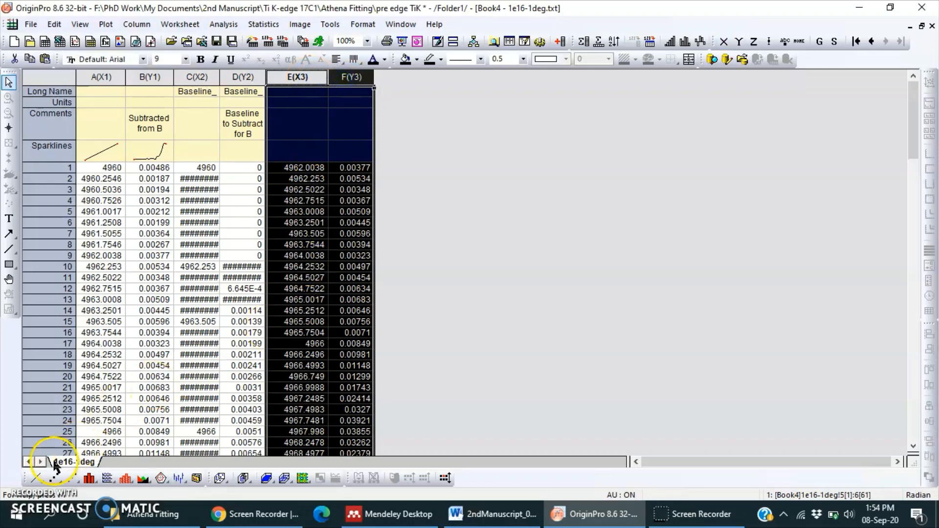
Step: Plot column F against E as a line graph and select the pre-edge curve
{"action": "left_click", "coordinate": [36, 478]}
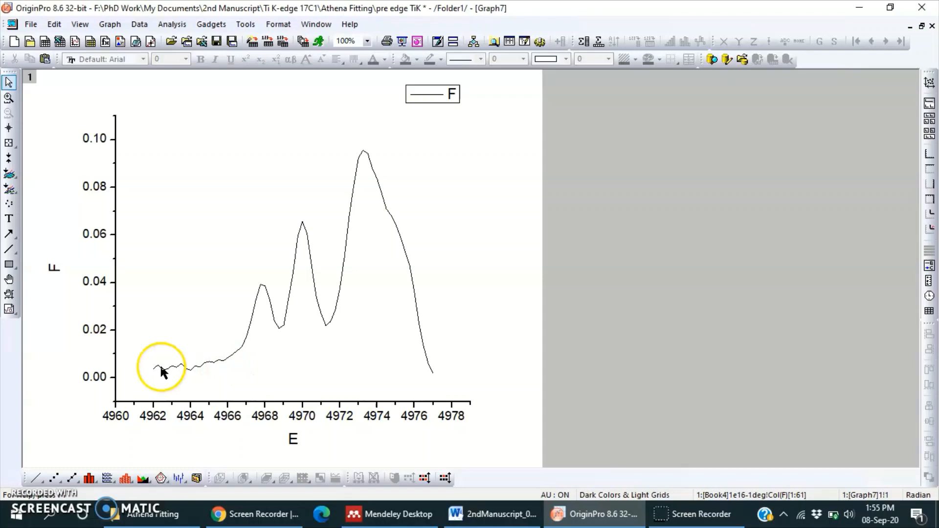
{"action": "left_click", "coordinate": [201, 366]}
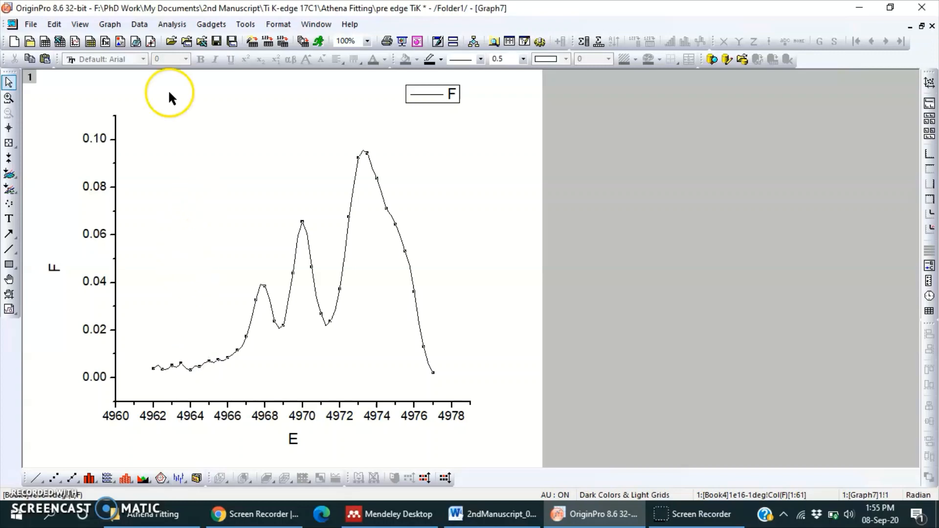
Step: Apply a 5-point Savitzky-Golay smooth to curve F and restore the graph window
{"action": "left_click", "coordinate": [172, 25]}
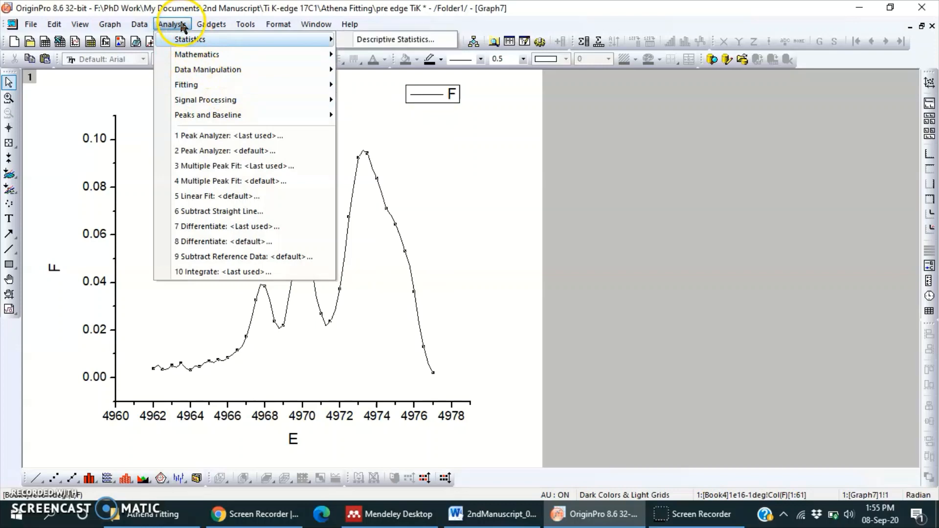
{"action": "mouse_move", "coordinate": [205, 100]}
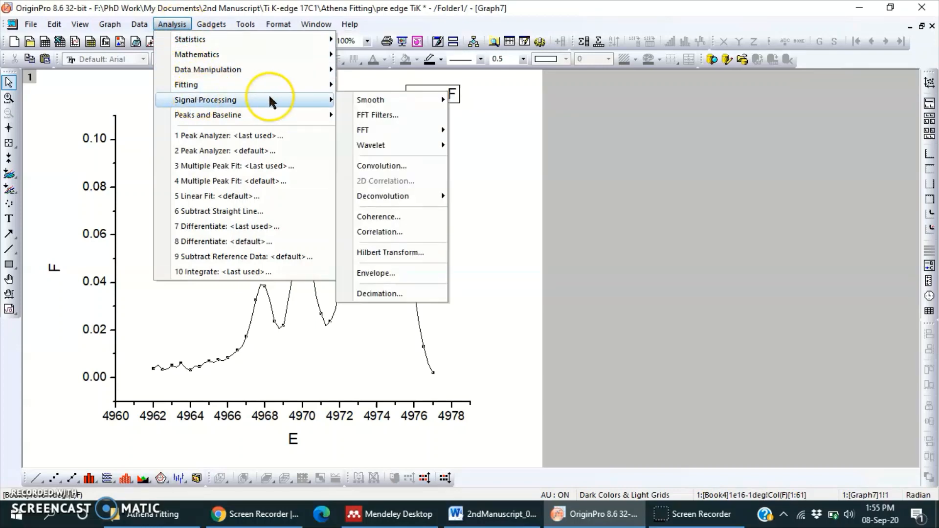
{"action": "mouse_move", "coordinate": [371, 100]}
{"action": "left_click", "coordinate": [514, 116]}
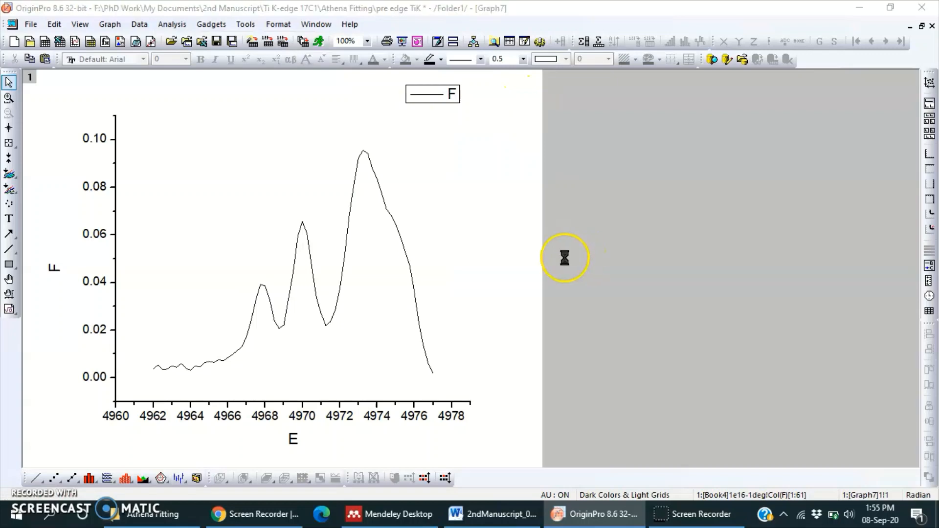
{"action": "left_click", "coordinate": [425, 373]}
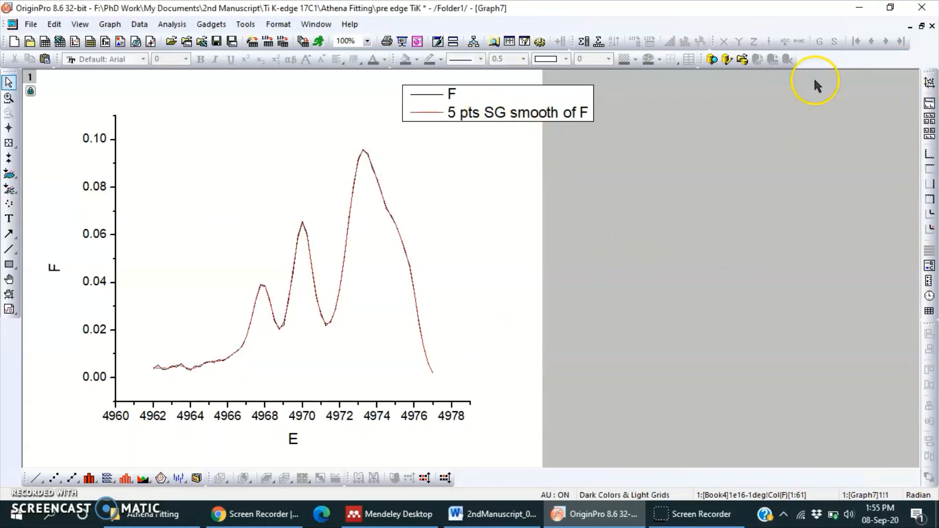
{"action": "left_click", "coordinate": [921, 26]}
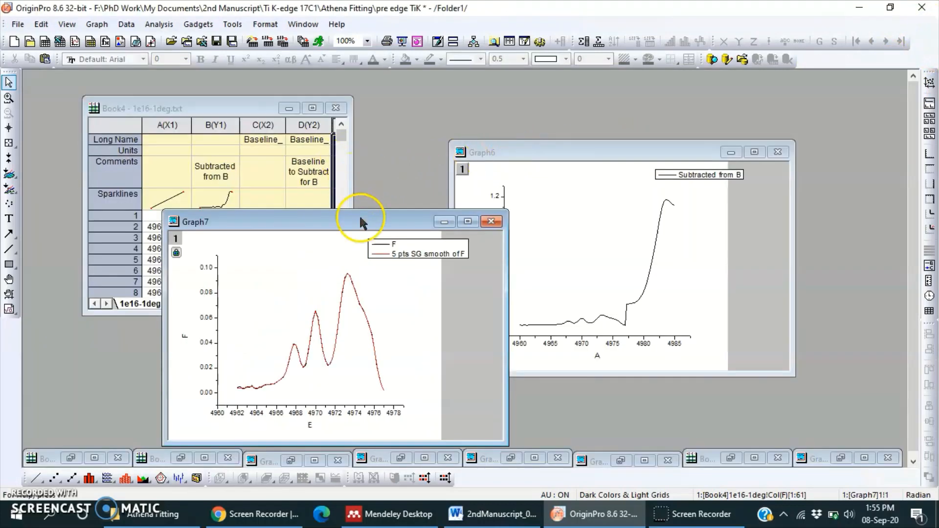
Step: Delete the old graph and widen Book4 to reveal columns E, F and G
{"action": "left_click", "coordinate": [491, 221]}
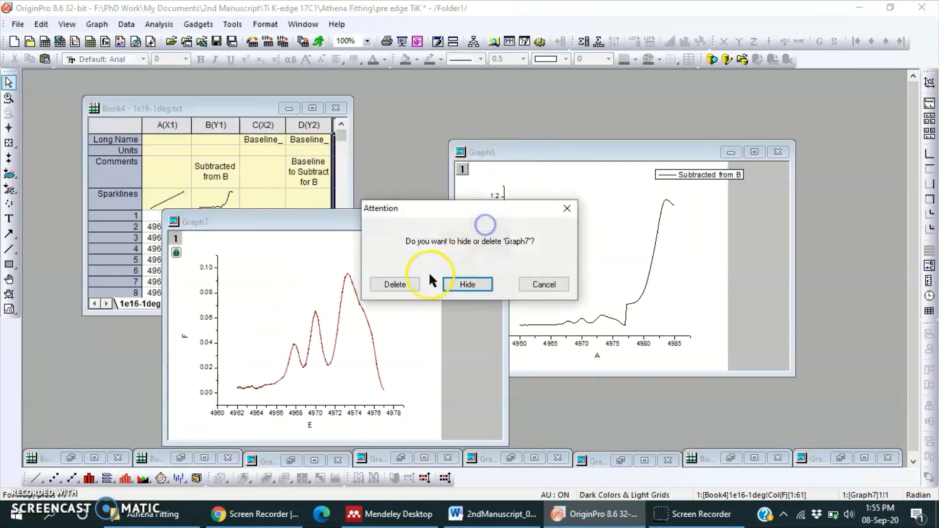
{"action": "left_click", "coordinate": [401, 288]}
{"action": "left_click_drag", "start_coordinate": [349, 173], "coordinate": [621, 181]}
{"action": "left_click", "coordinate": [542, 187]}
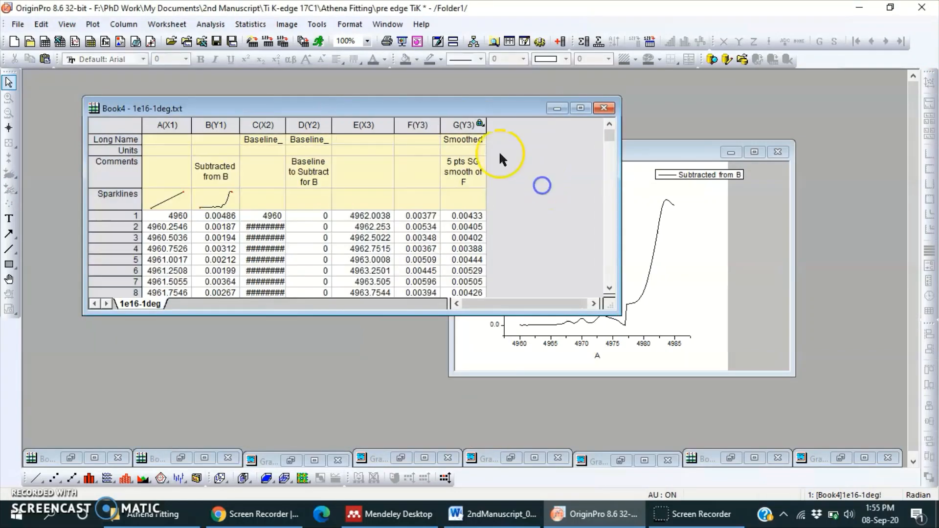
Step: Plot smoothed column G against E as a line graph, maximize it and select the curve
{"action": "left_click", "coordinate": [471, 129]}
{"action": "left_click", "coordinate": [36, 479]}
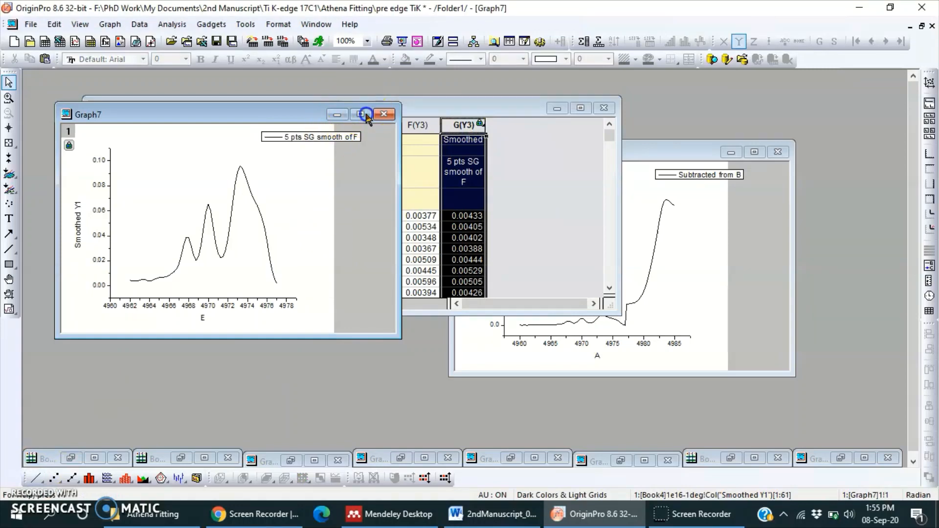
{"action": "left_click", "coordinate": [361, 114]}
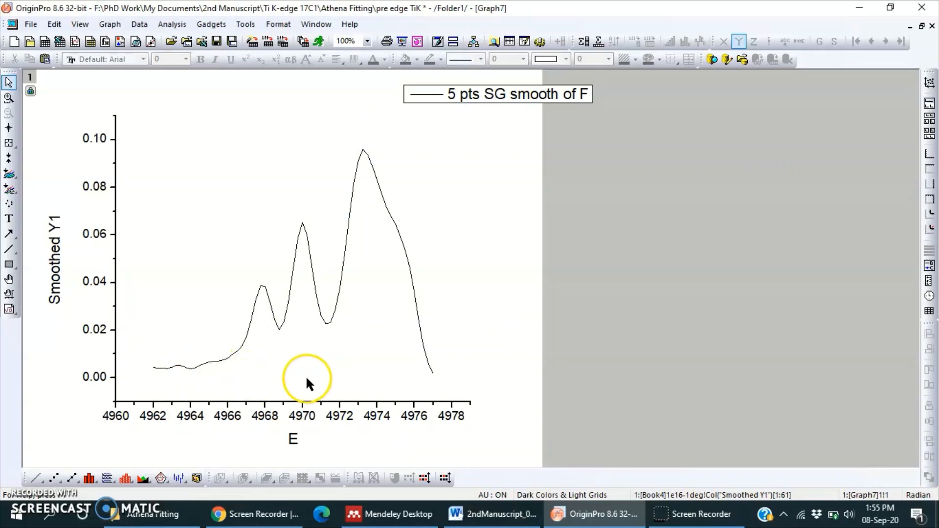
{"action": "left_click", "coordinate": [188, 371]}
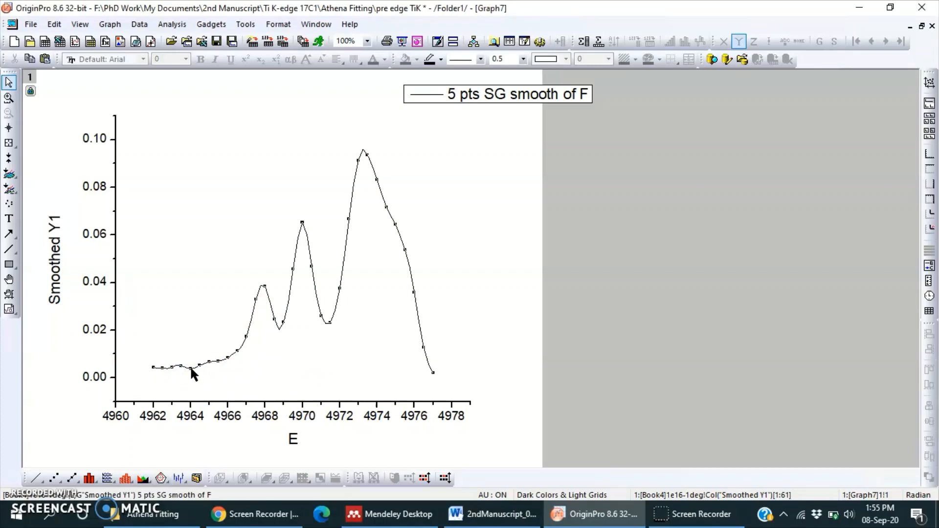
{"action": "left_click_drag", "start_coordinate": [190, 366], "coordinate": [279, 266]}
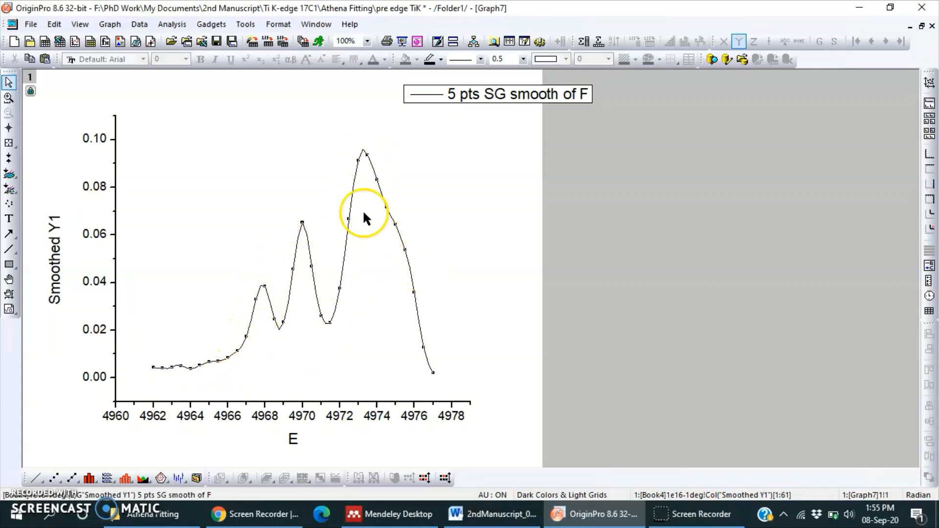
Step: Start Multiple Peak Fit on the smoothed curve with Gaussian as the peak function
{"action": "left_click", "coordinate": [172, 25]}
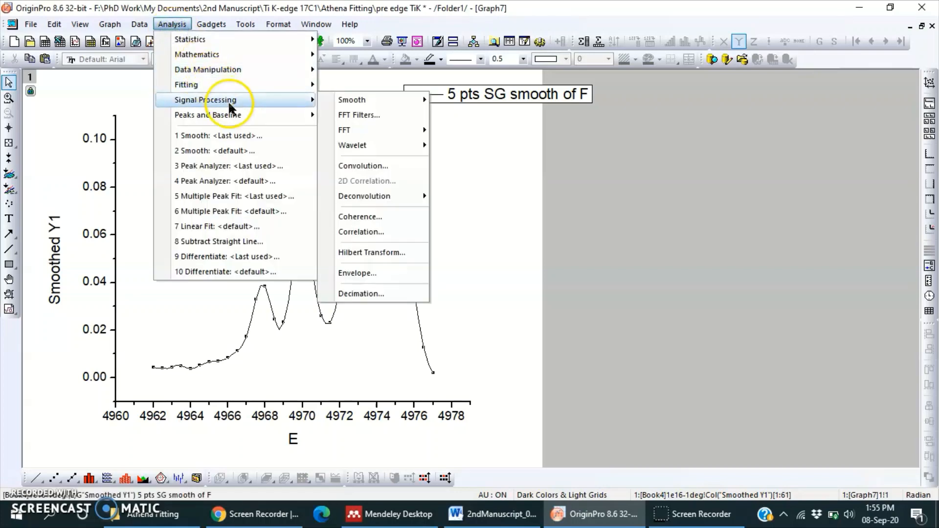
{"action": "mouse_move", "coordinate": [208, 115]}
{"action": "left_click", "coordinate": [371, 115]}
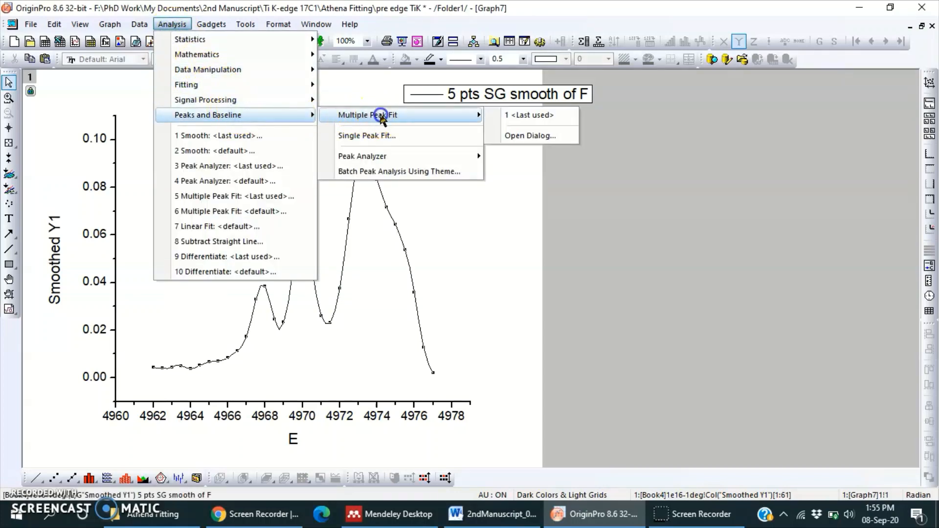
{"action": "left_click", "coordinate": [549, 135]}
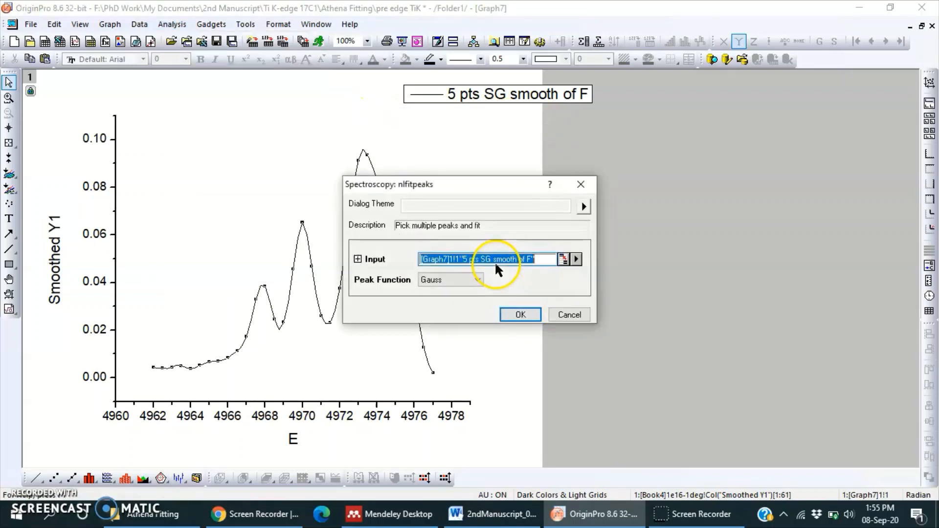
{"action": "left_click", "coordinate": [472, 282]}
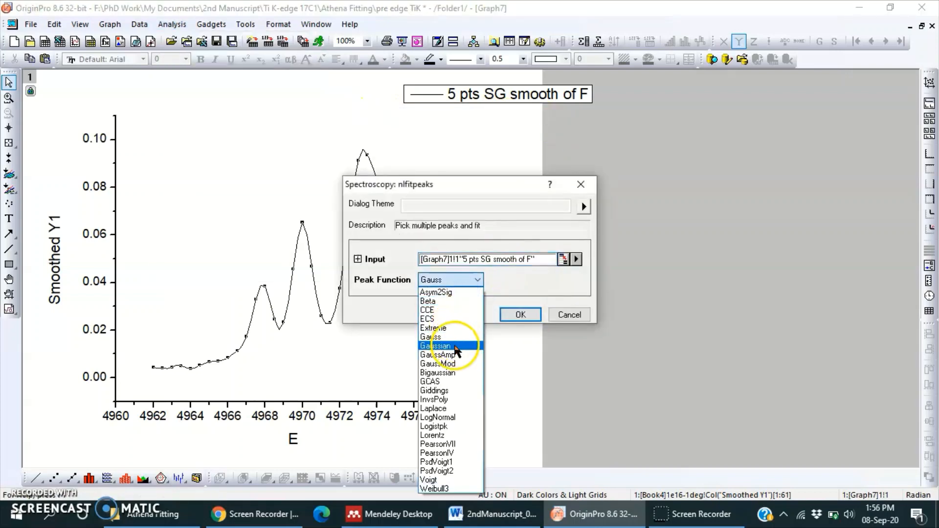
{"action": "left_click", "coordinate": [455, 345]}
Step: Pick four peaks near E = 4968, 4970, 4973 and 4975 and launch NLFit on them
{"action": "left_click", "coordinate": [520, 316]}
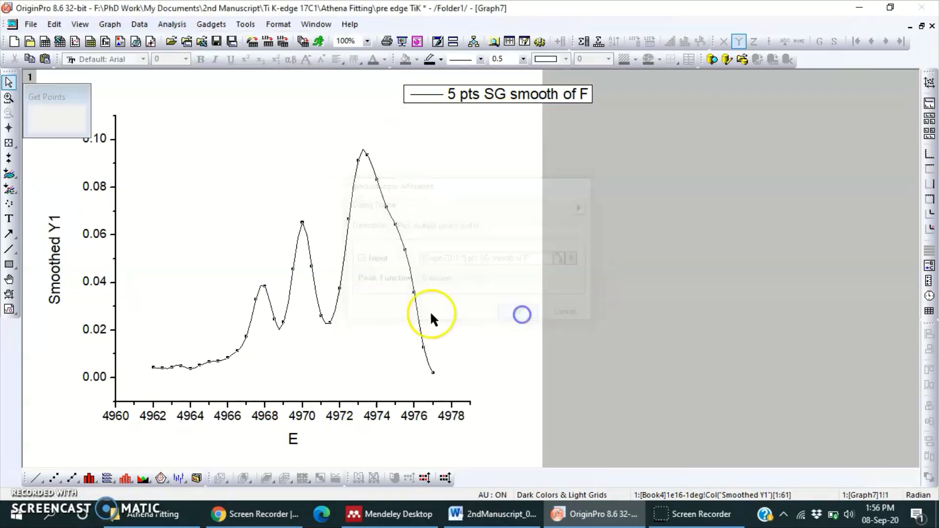
{"action": "double_click", "coordinate": [262, 288]}
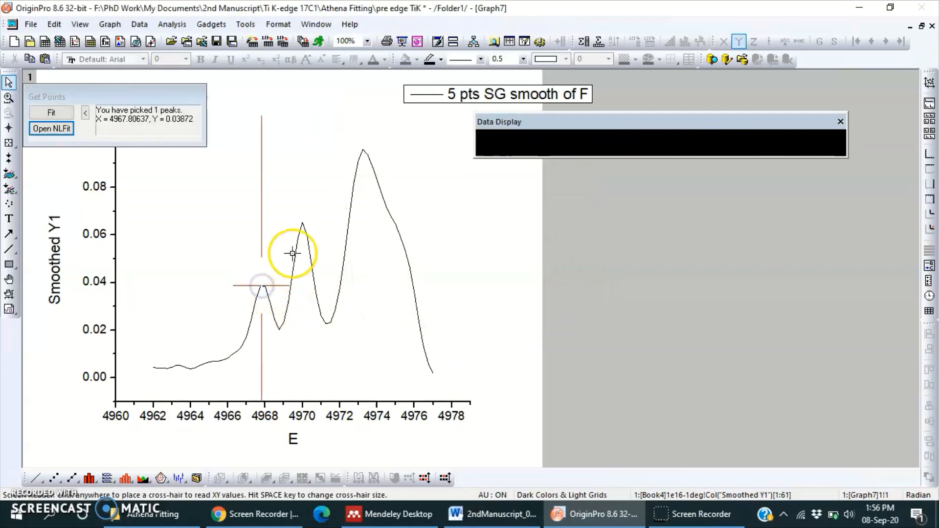
{"action": "double_click", "coordinate": [303, 224]}
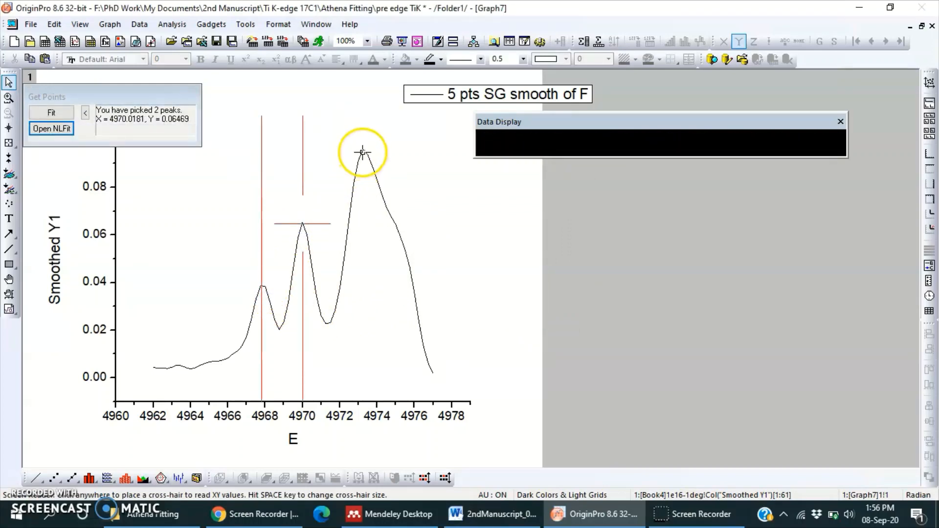
{"action": "double_click", "coordinate": [363, 150]}
{"action": "double_click", "coordinate": [398, 226]}
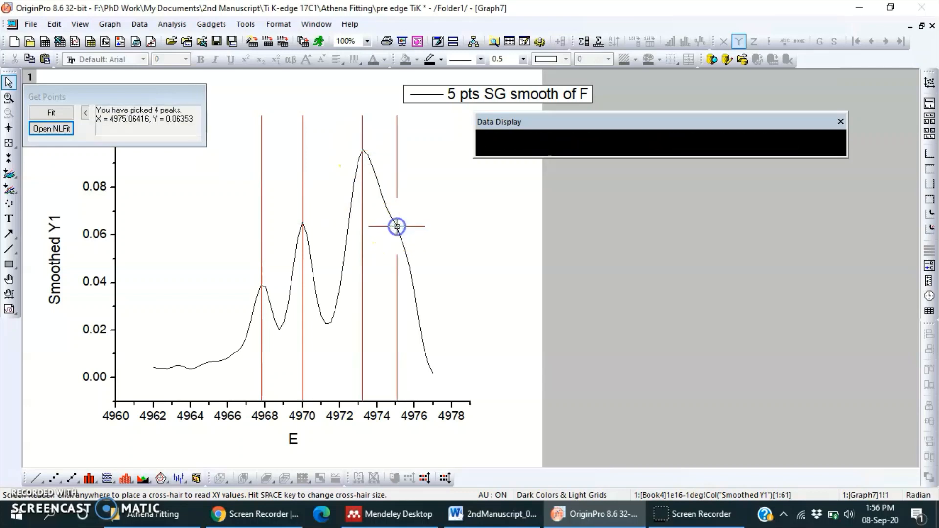
{"action": "left_click", "coordinate": [57, 129]}
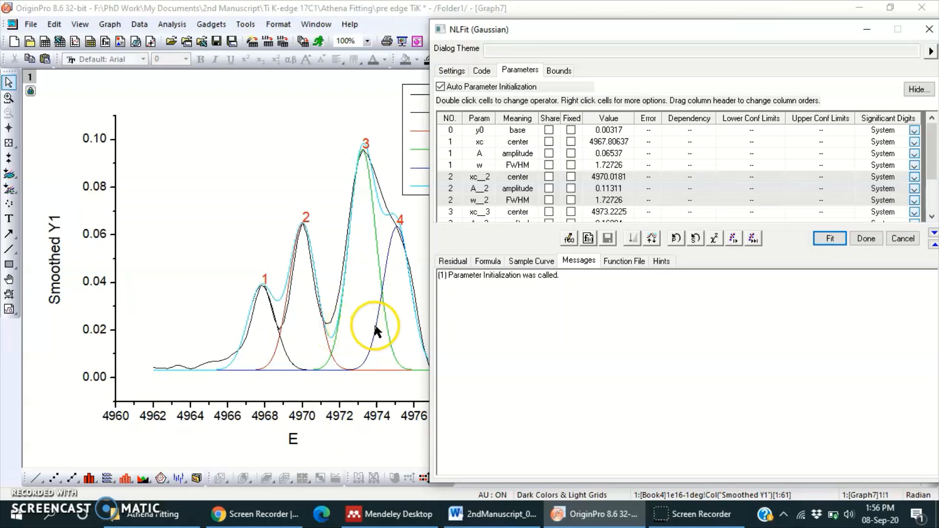
Step: Iterate the four-Gaussian fit until it converges and accept the result
{"action": "left_click", "coordinate": [736, 238]}
{"action": "left_click", "coordinate": [736, 238]}
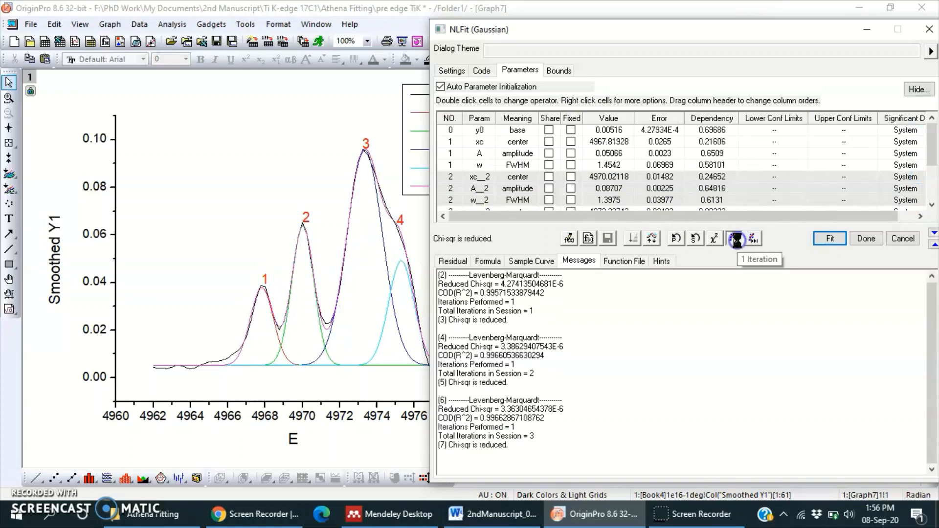
{"action": "left_click", "coordinate": [736, 237]}
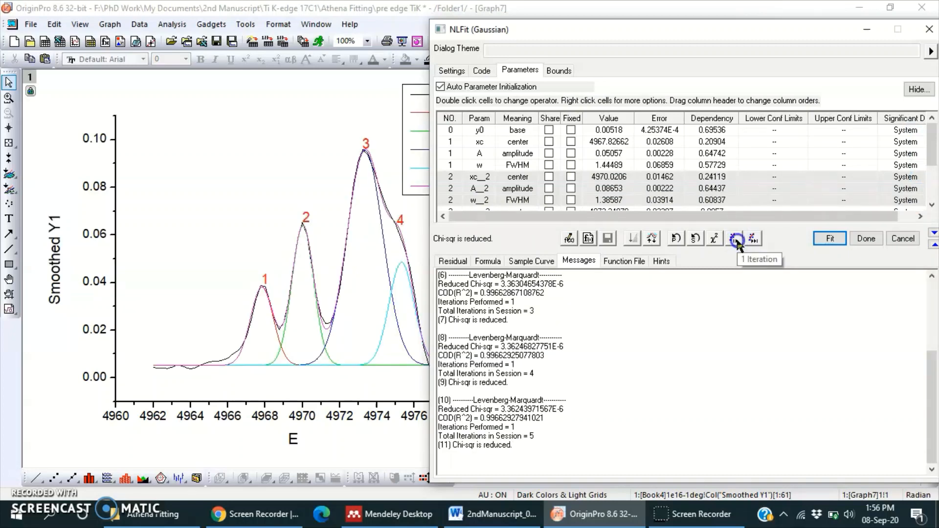
{"action": "left_click", "coordinate": [736, 237]}
{"action": "left_click", "coordinate": [736, 237]}
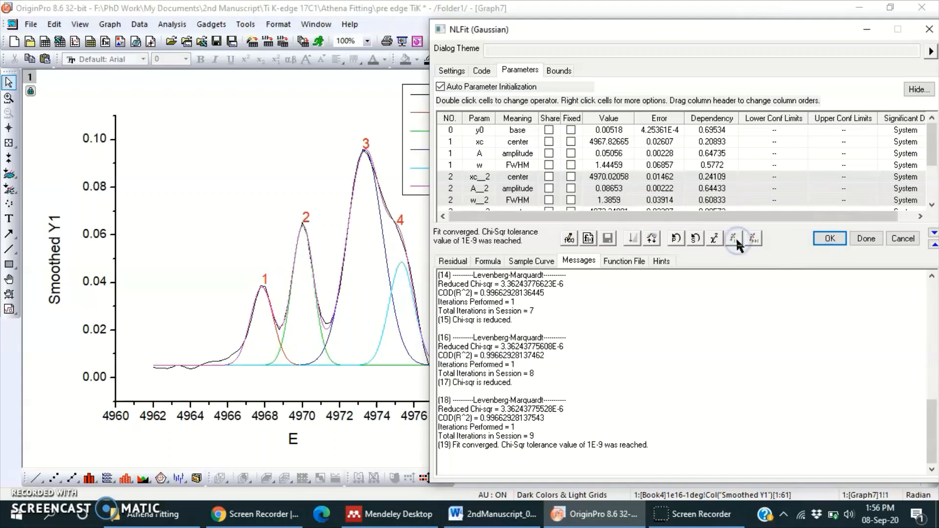
{"action": "left_click", "coordinate": [818, 238]}
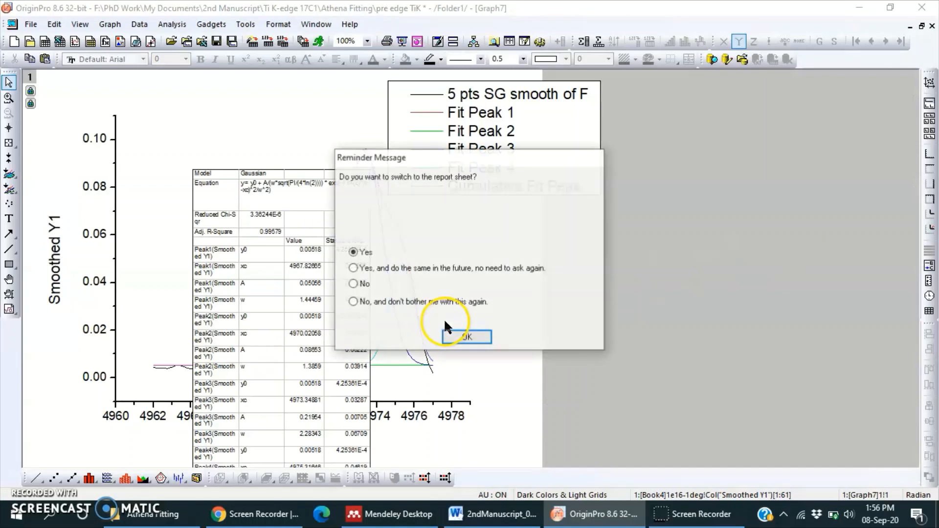
Step: Decline switching to the report sheet and move the results table to the upper right
{"action": "left_click", "coordinate": [354, 284]}
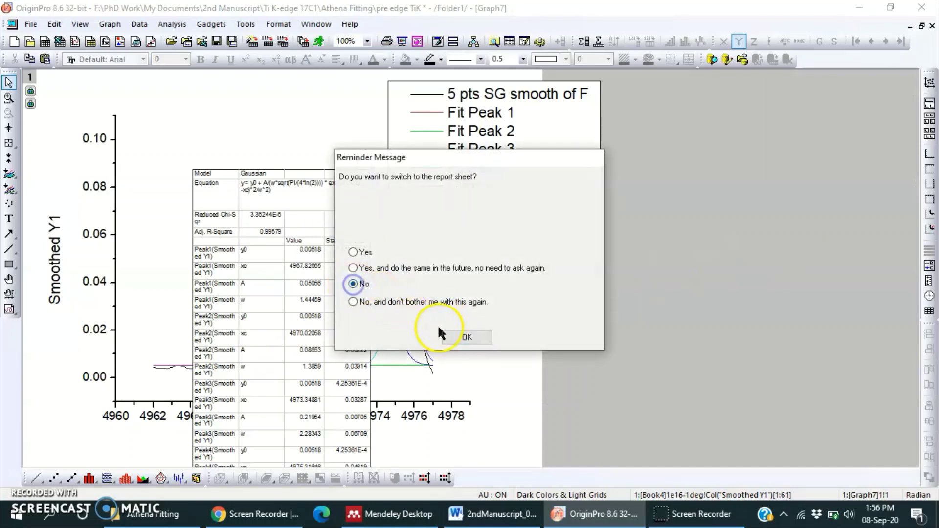
{"action": "left_click", "coordinate": [467, 337]}
{"action": "left_click_drag", "start_coordinate": [304, 333], "coordinate": [707, 292]}
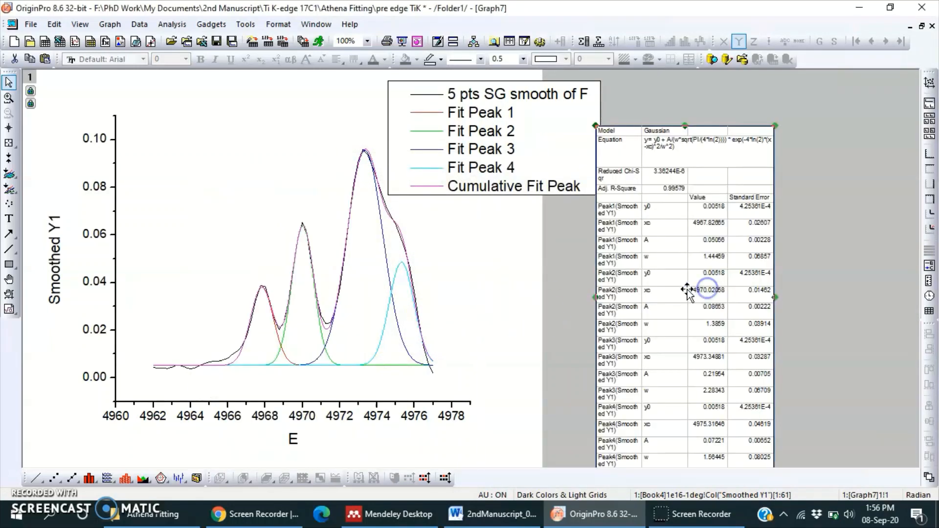
{"action": "left_click_drag", "start_coordinate": [708, 252], "coordinate": [708, 253]}
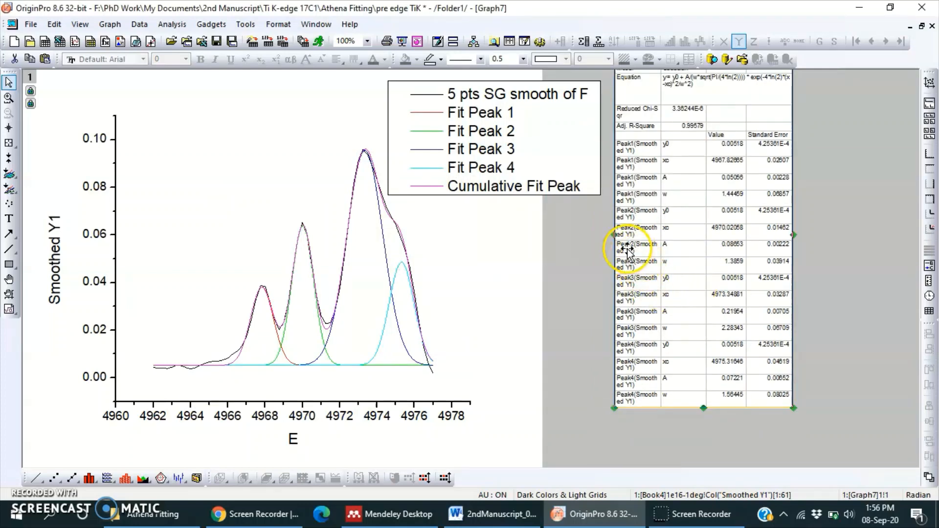
Step: Widen and shorten the results table and shift it right of the fitted curves
{"action": "left_click_drag", "start_coordinate": [613, 235], "coordinate": [513, 236]}
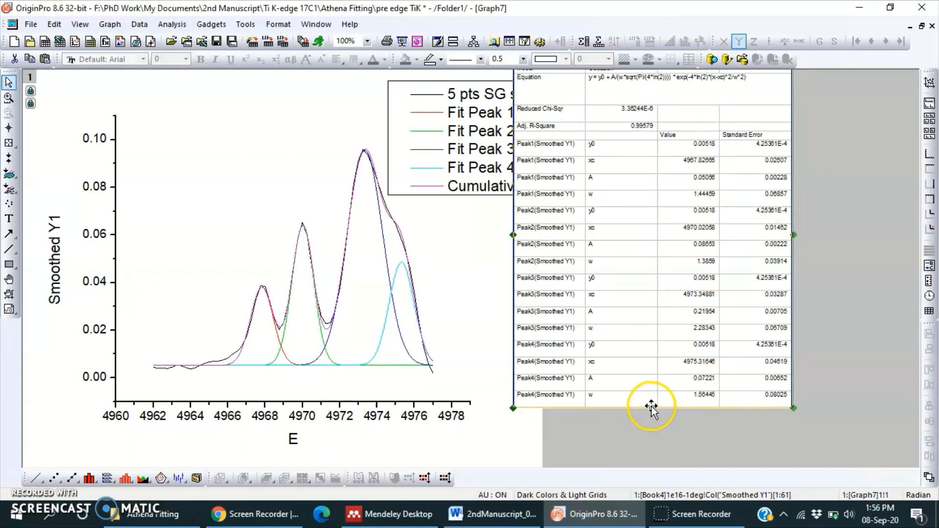
{"action": "left_click_drag", "start_coordinate": [653, 408], "coordinate": [651, 332]}
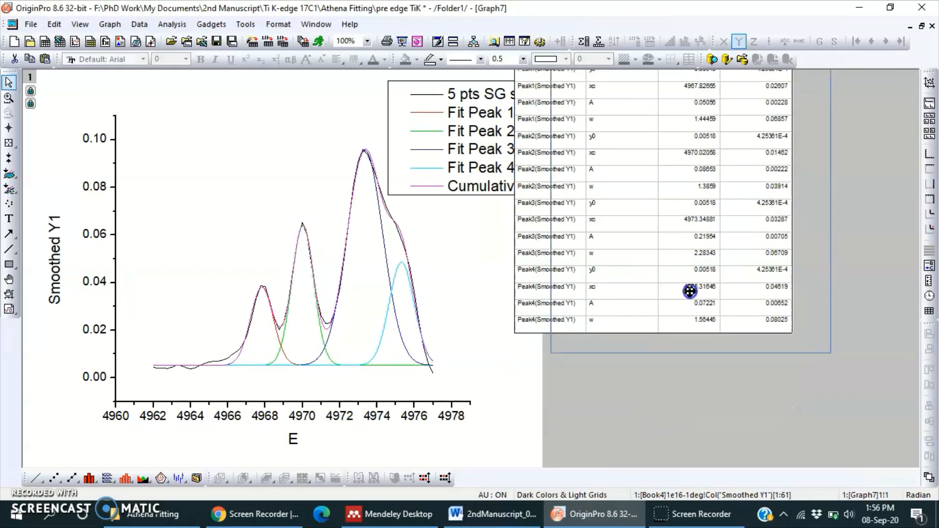
{"action": "left_click_drag", "start_coordinate": [681, 287], "coordinate": [733, 346]}
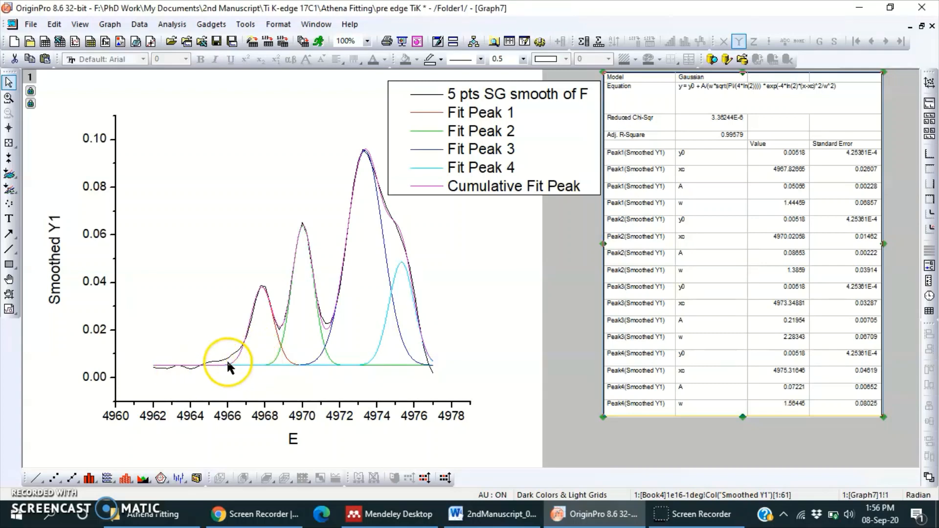
Step: Set the smoothed data curve's Connect type to B-Spline in Plot Details
{"action": "left_click", "coordinate": [327, 329]}
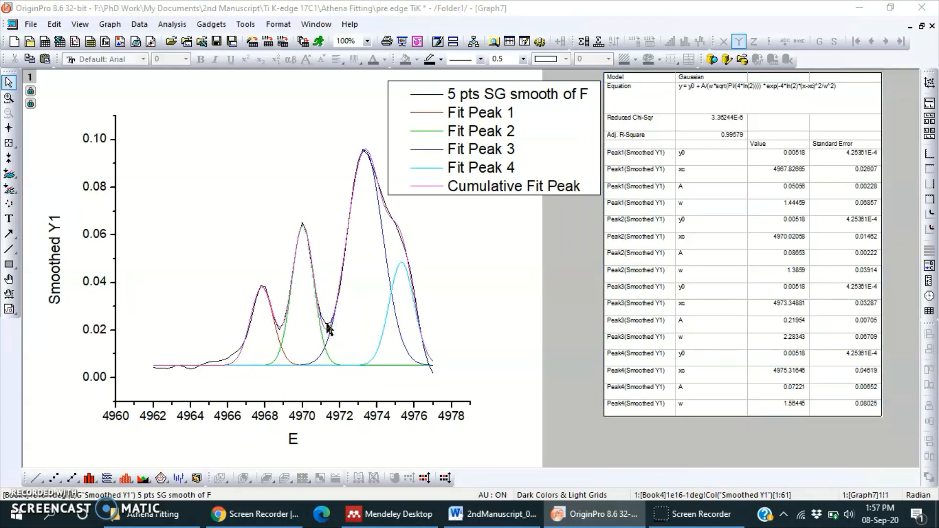
{"action": "double_click", "coordinate": [327, 329]}
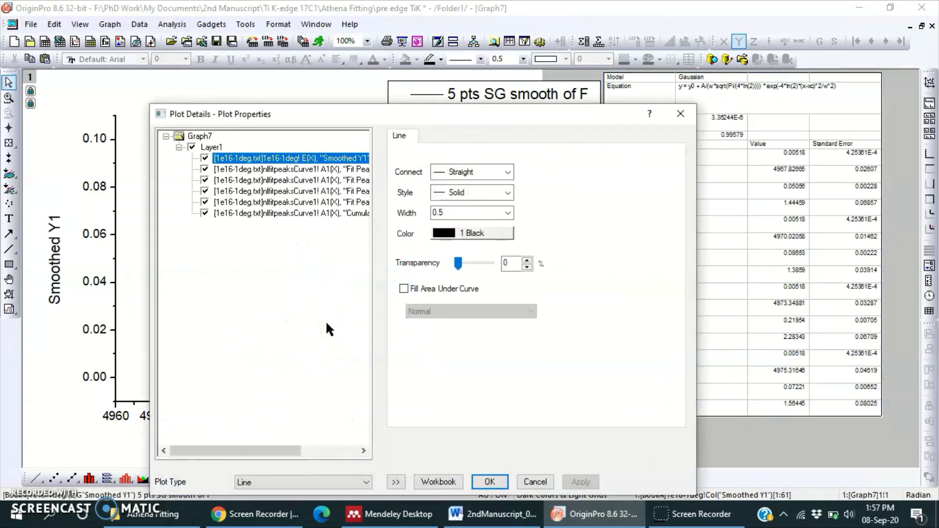
{"action": "left_click", "coordinate": [508, 171]}
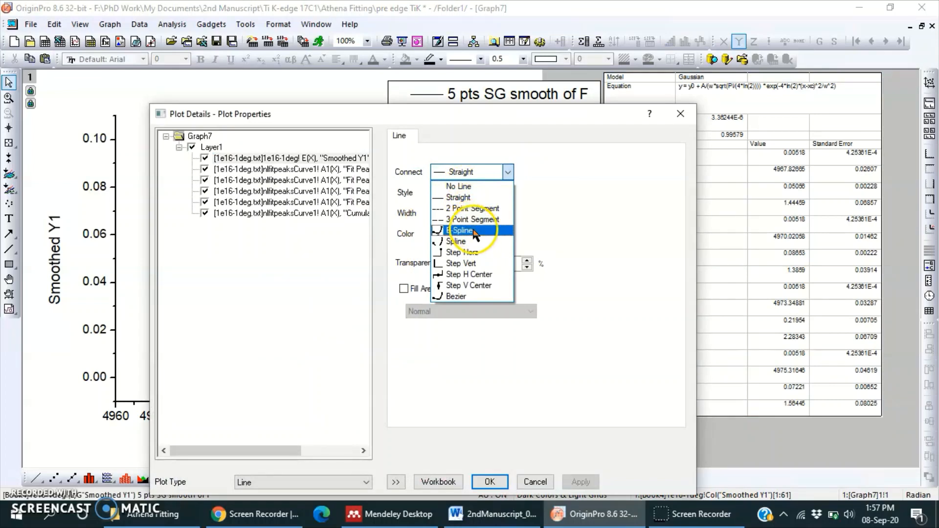
{"action": "left_click", "coordinate": [475, 232]}
{"action": "left_click", "coordinate": [490, 482]}
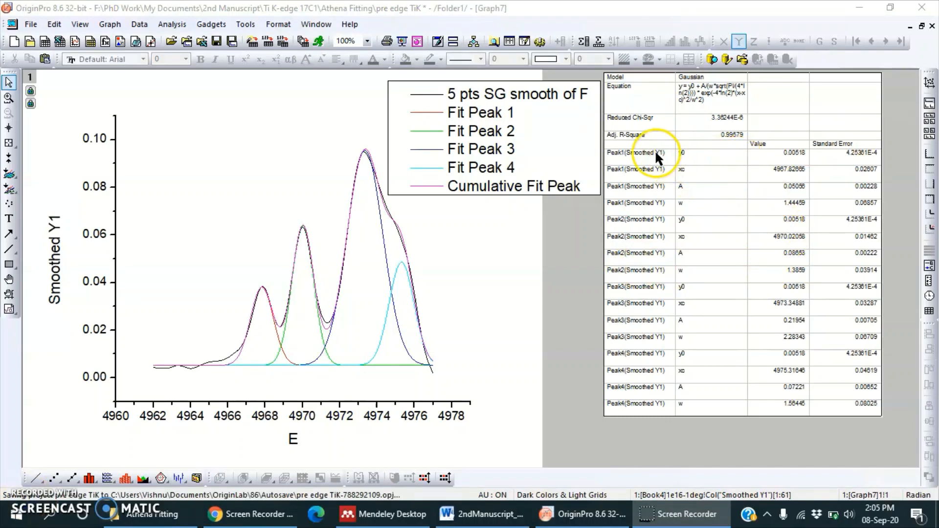
Step: Widen the results table leftward over the legend and nudge it right and down
{"action": "left_click", "coordinate": [691, 168]}
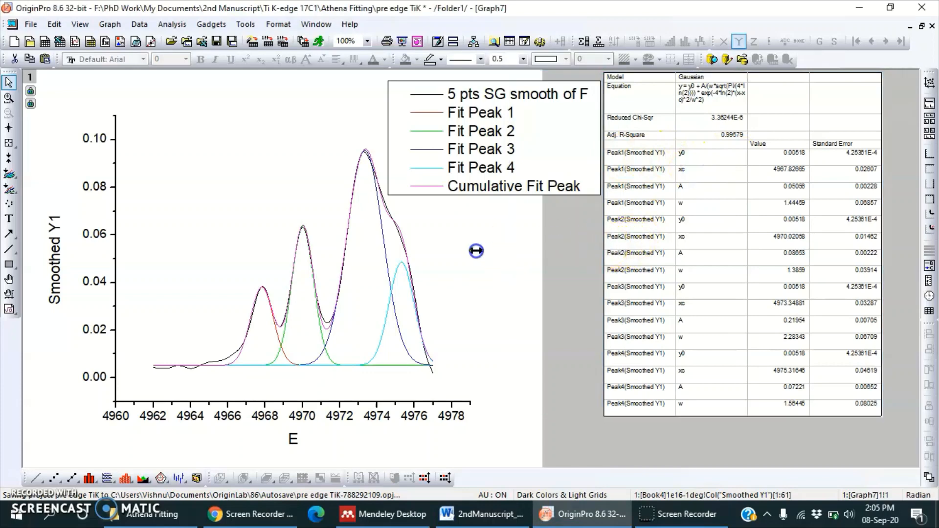
{"action": "left_click_drag", "start_coordinate": [603, 244], "coordinate": [428, 245]}
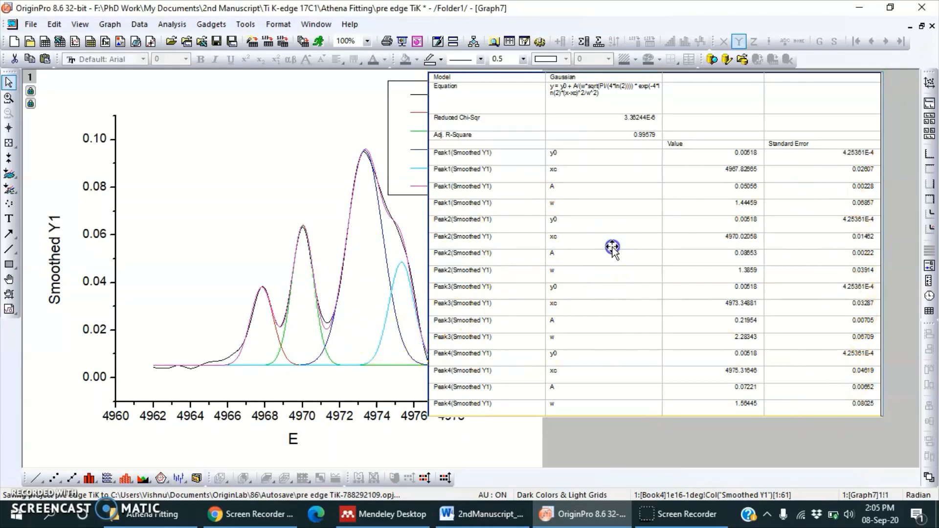
{"action": "mouse_move", "coordinate": [613, 247]}
{"action": "left_mouse_down"}
{"action": "mouse_move", "coordinate": [675, 272]}
{"action": "mouse_move", "coordinate": [643, 267]}
{"action": "left_mouse_up"}
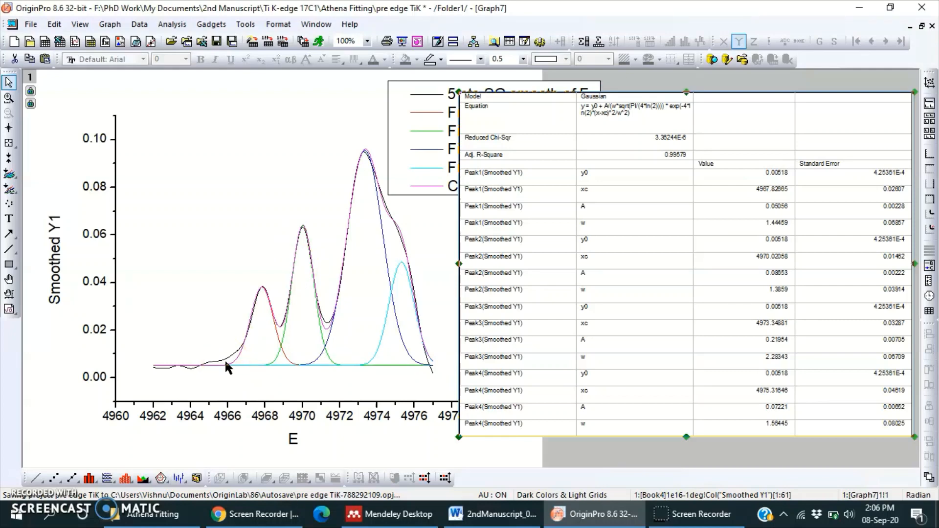
{"action": "left_click", "coordinate": [211, 363]}
{"action": "left_click_drag", "start_coordinate": [236, 352], "coordinate": [203, 360]}
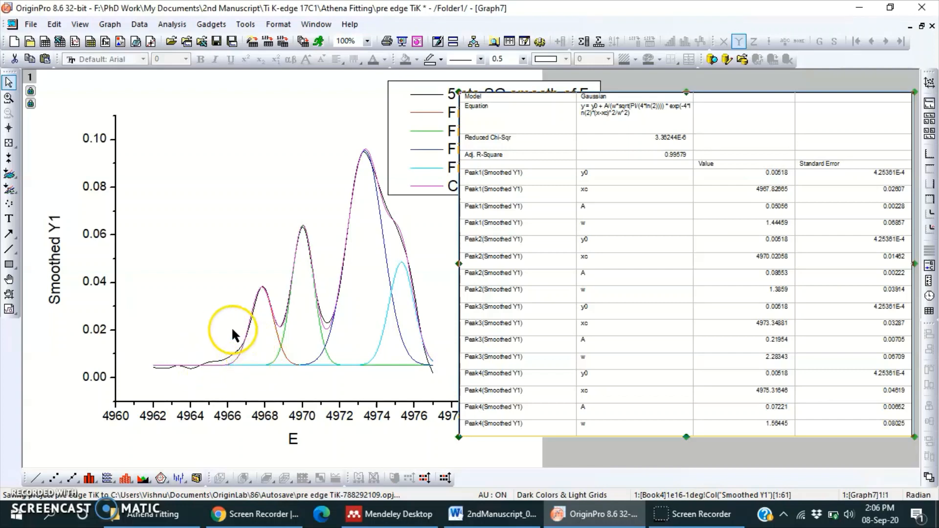